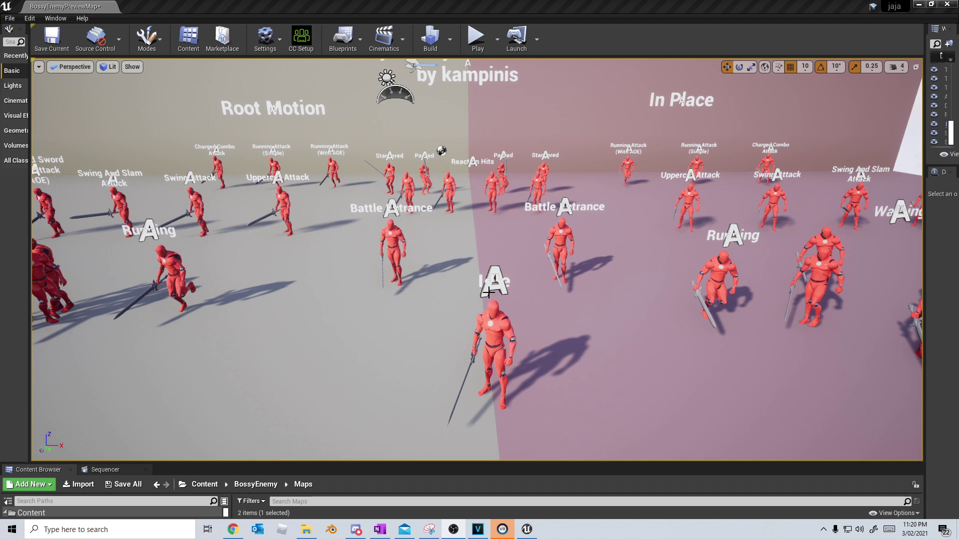
# - Play the BossyEnemyPreviewMap level and run the mannequin past the root motion enemies to view their animations
pyautogui.moveTo(472, 301); pyautogui.dragTo(440, 67, button='right')
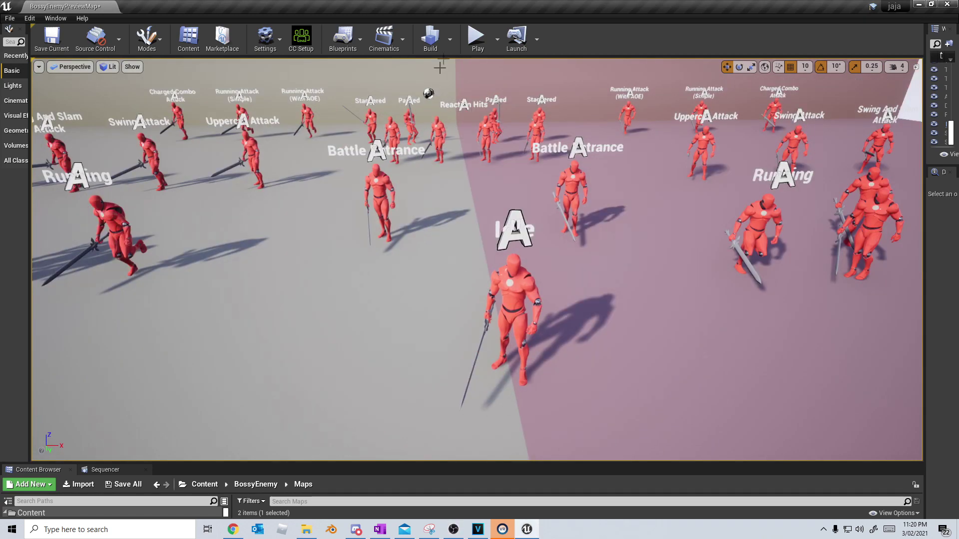
pyautogui.moveTo(477, 188); pyautogui.dragTo(470, 235, button='right')
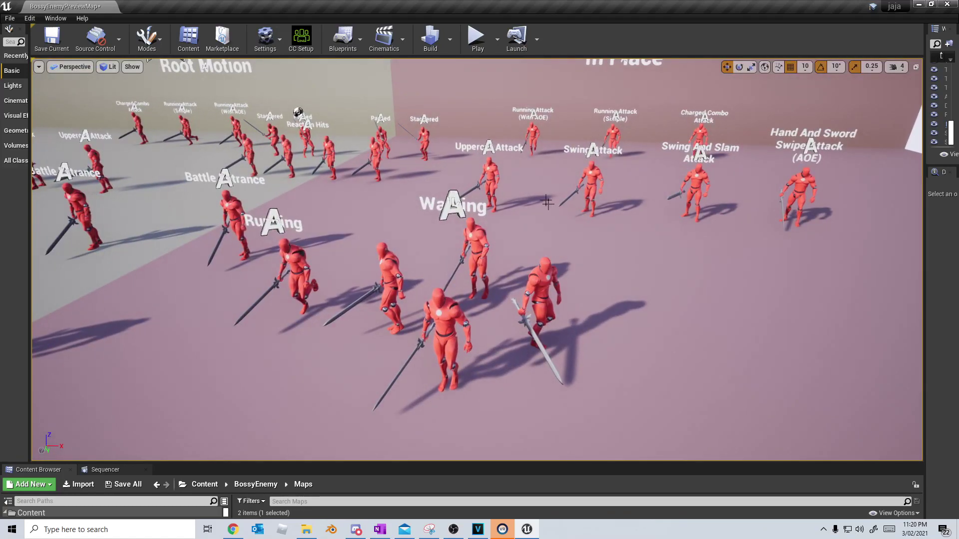
pyautogui.moveTo(761, 180); pyautogui.dragTo(377, 108, button='right')
pyautogui.click(476, 37)
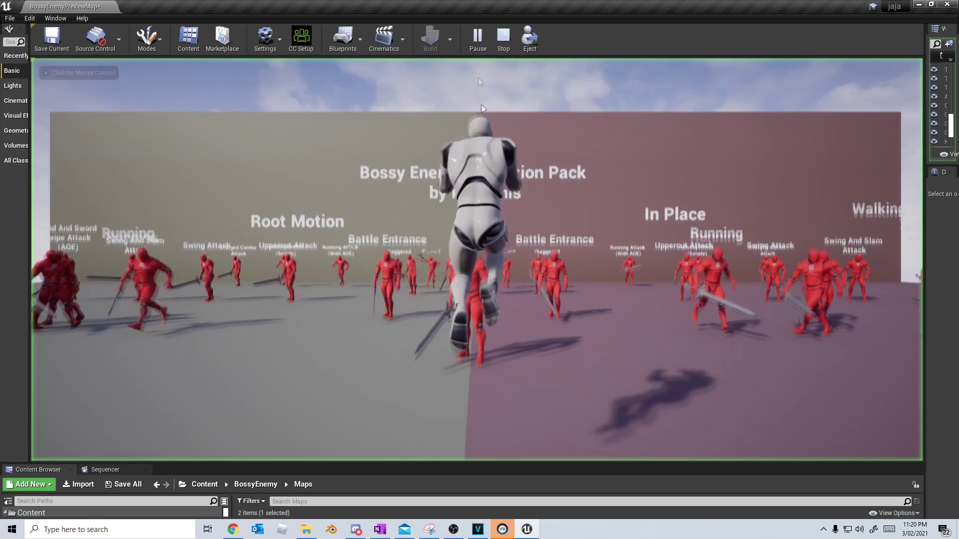
pyautogui.press('a')
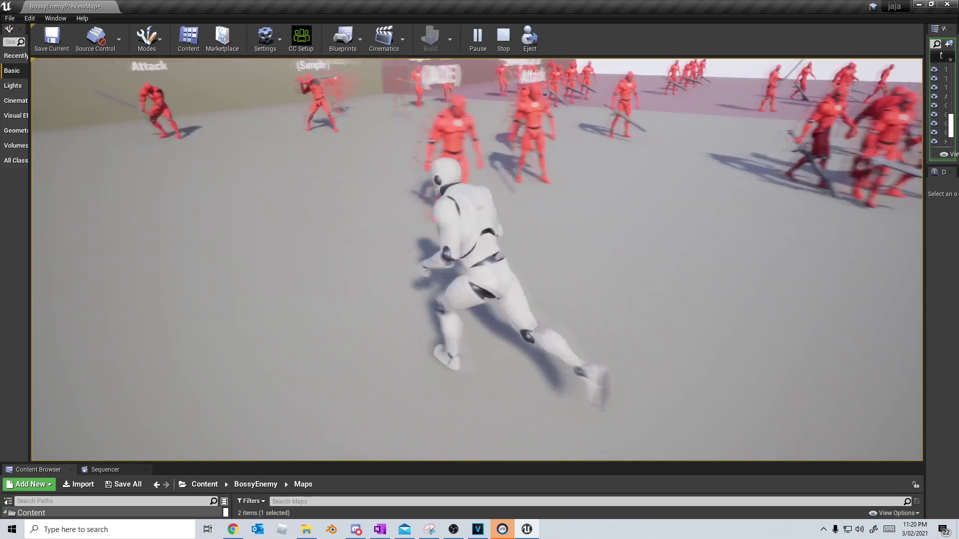
pyautogui.press('w')
pyautogui.press('d')
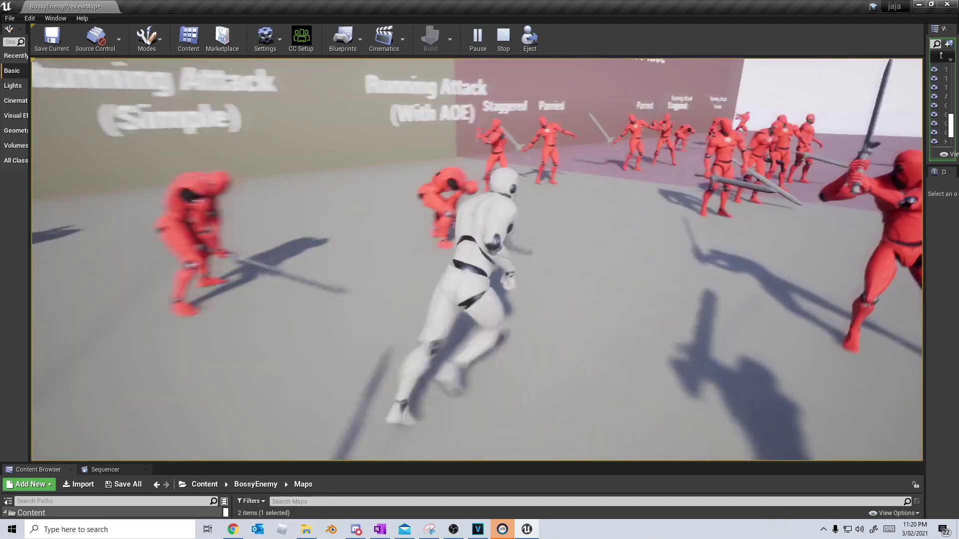
pyautogui.press('w')
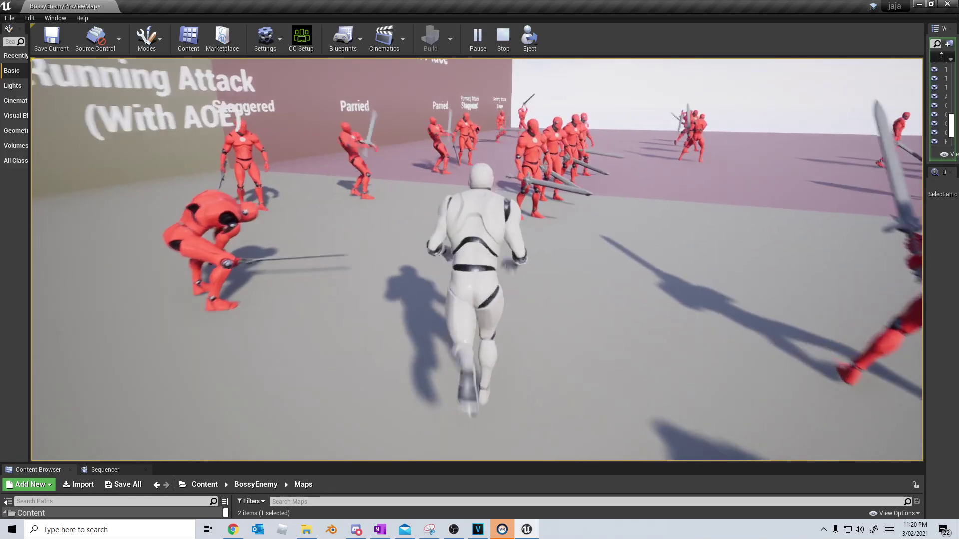
# - Run the mannequin around the in-place enemies to examine their attack, walking, running and reaction animations
pyautogui.press('d')
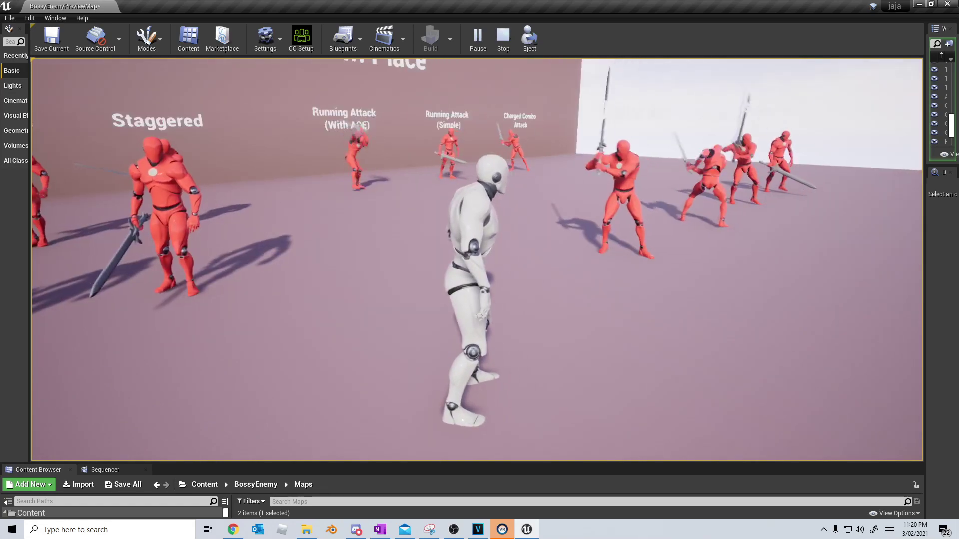
pyautogui.press('w')
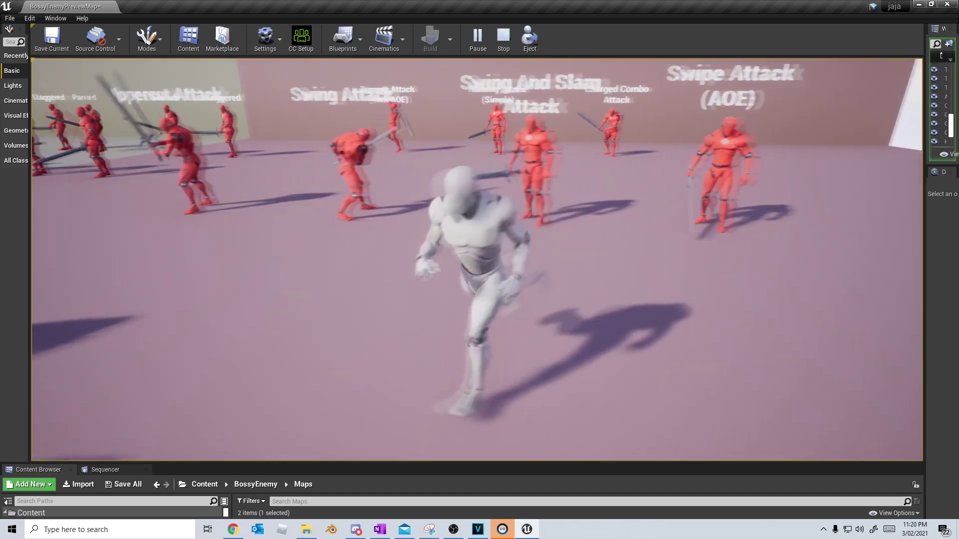
pyautogui.press('a')
pyautogui.press('w')
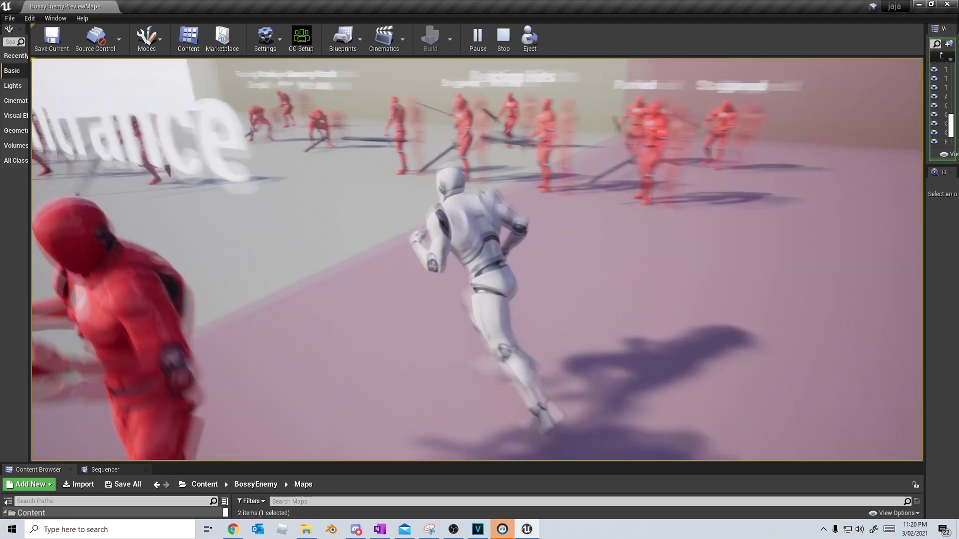
pyautogui.press('s')
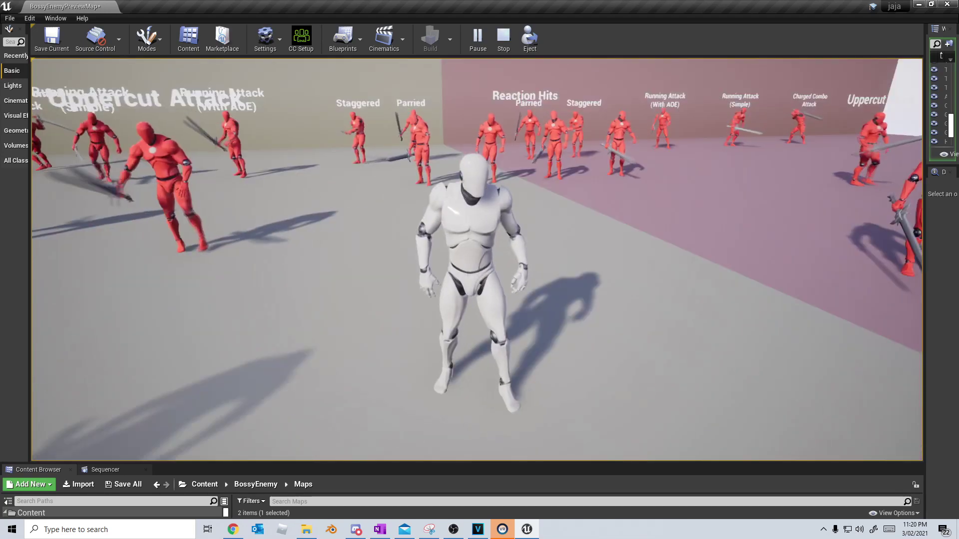
pyautogui.press('w')
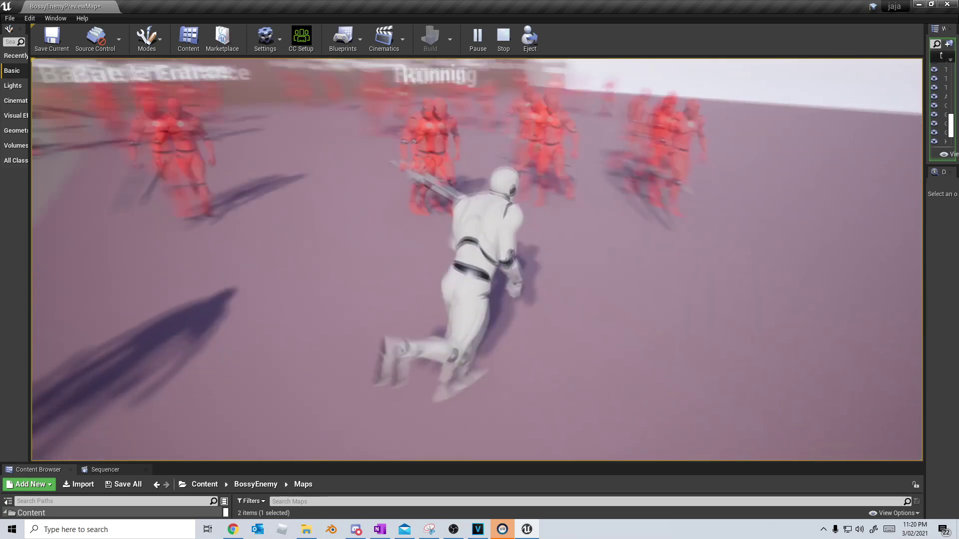
pyautogui.press('d')
pyautogui.press('s')
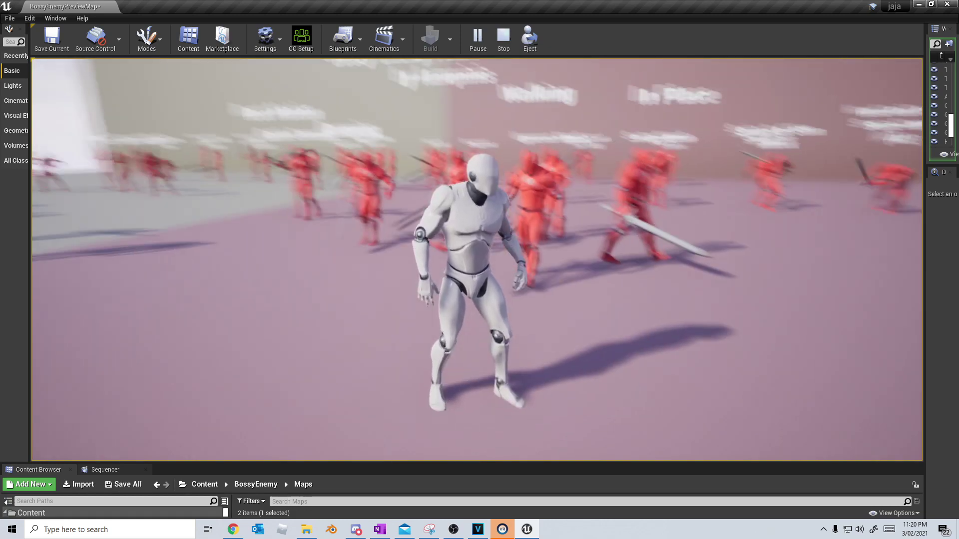
pyautogui.press('w')
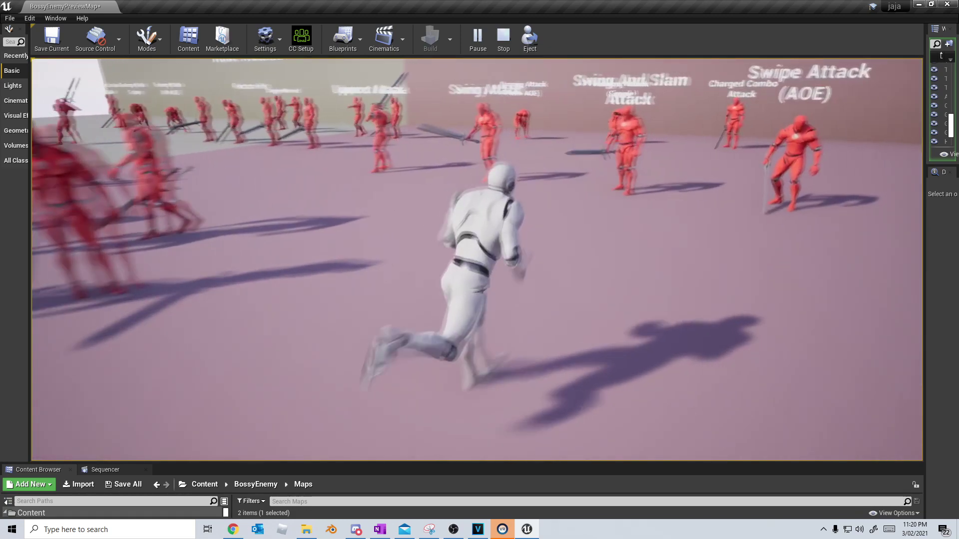
pyautogui.press('d')
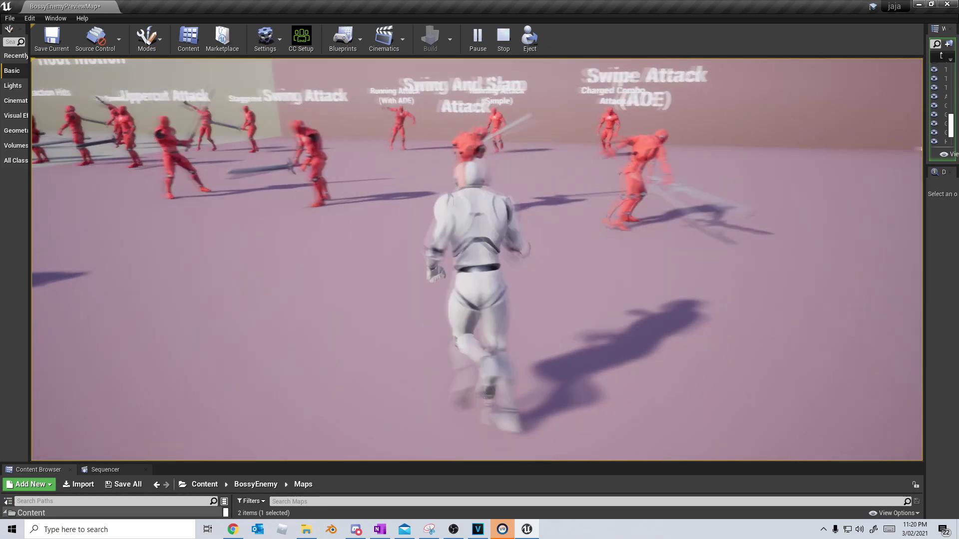
pyautogui.press('a')
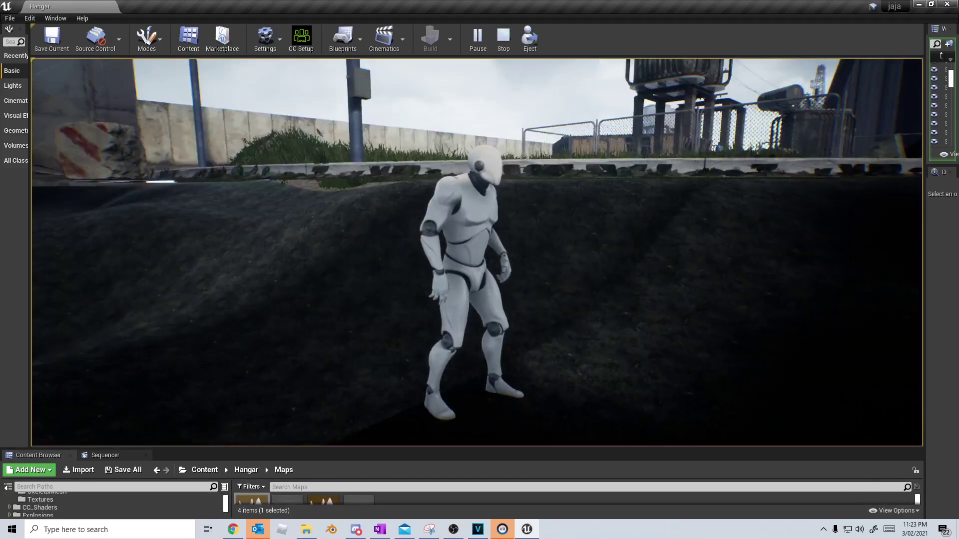
# - Examine the Hangar map, from the mannequin's play session to the drilling rigs, outer walls and hangar exterior
pyautogui.press('space')
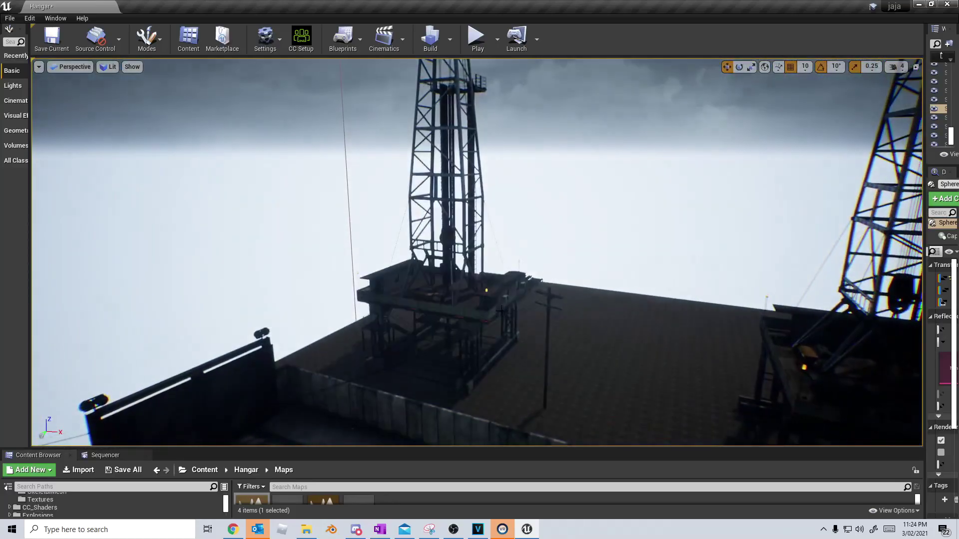
pyautogui.click(500, 310)
pyautogui.moveTo(500, 310); pyautogui.dragTo(579, 304, button='right')
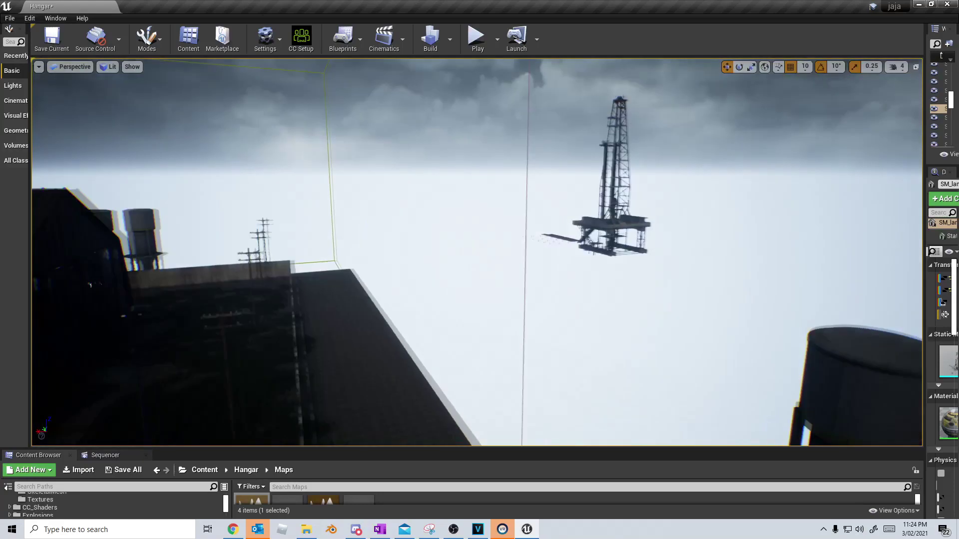
pyautogui.moveTo(501, 310); pyautogui.dragTo(425, 304, button='right')
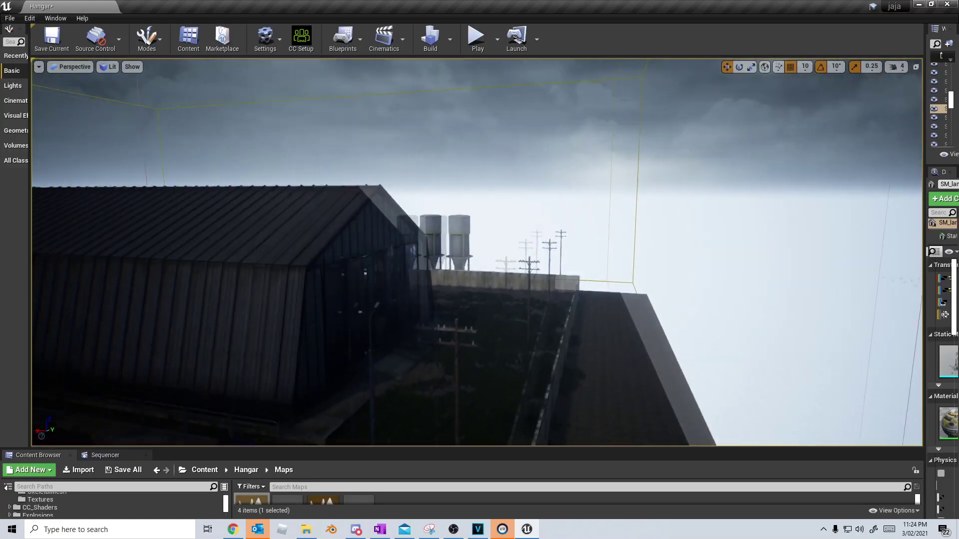
pyautogui.moveTo(501, 310); pyautogui.dragTo(484, 323, button='right')
pyautogui.press('w')
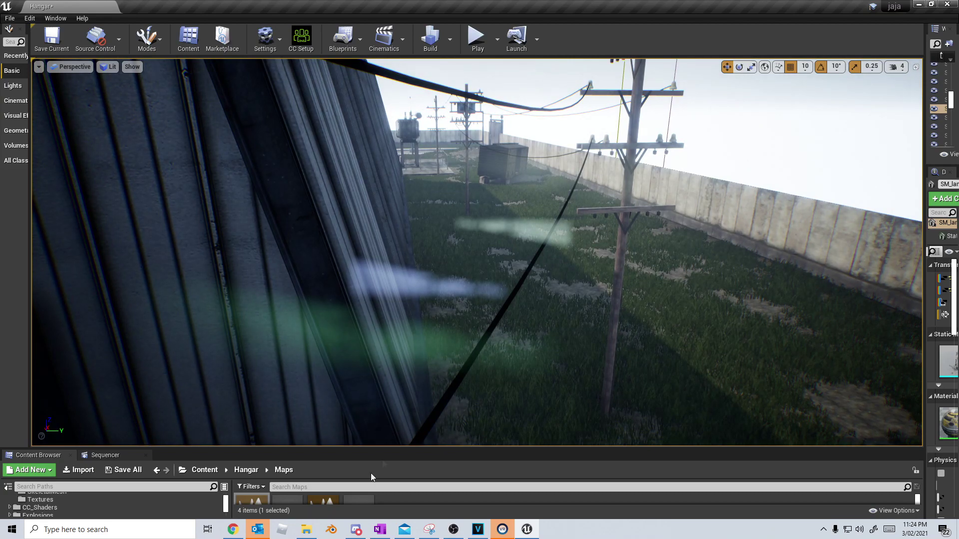
# - Open the Overview map from the Hangar Maps folder and select the yellow train box car
pyautogui.doubleClick(331, 499)
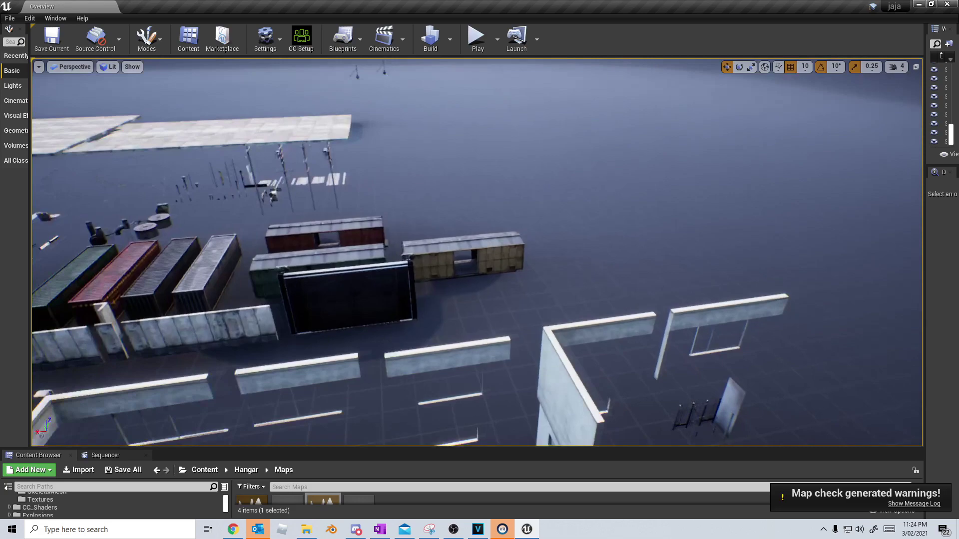
pyautogui.press('d')
pyautogui.moveTo(477, 252); pyautogui.dragTo(406, 287, button='right')
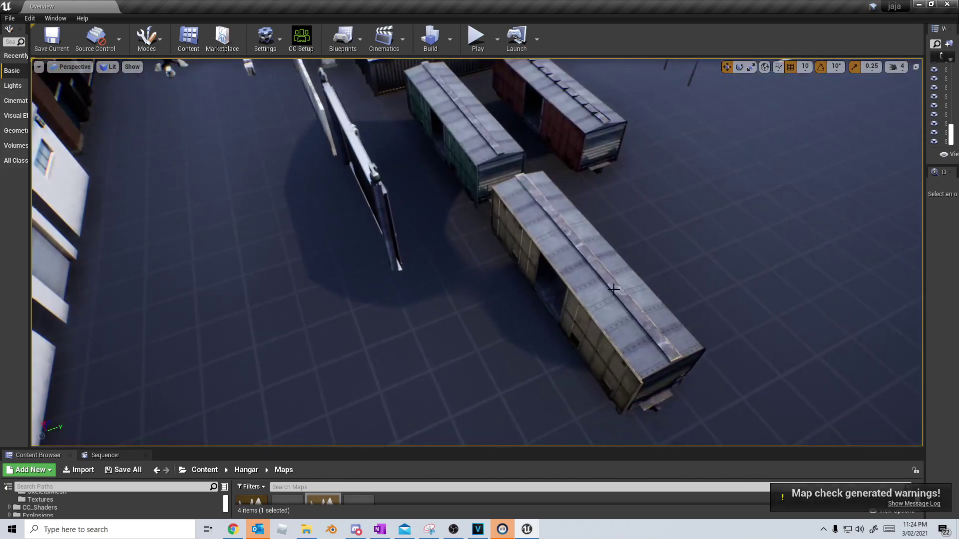
pyautogui.click(612, 286)
# - Widen the details area and open the yellow box car's static mesh SM_TrainBoxCarYellow in its editor
pyautogui.press('d')
pyautogui.moveTo(613, 287); pyautogui.dragTo(913, 247, button='right')
pyautogui.press('a')
pyautogui.moveTo(924, 250); pyautogui.dragTo(795, 254)
pyautogui.doubleClick(868, 360)
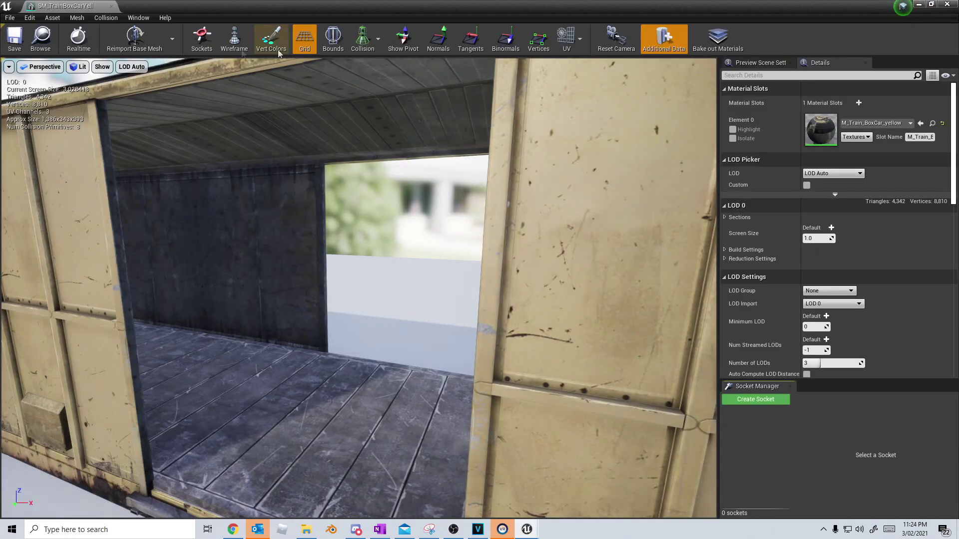
# - Switch the box car mesh preview to wireframe and inspect its geometry from inside and outside
pyautogui.click(237, 40)
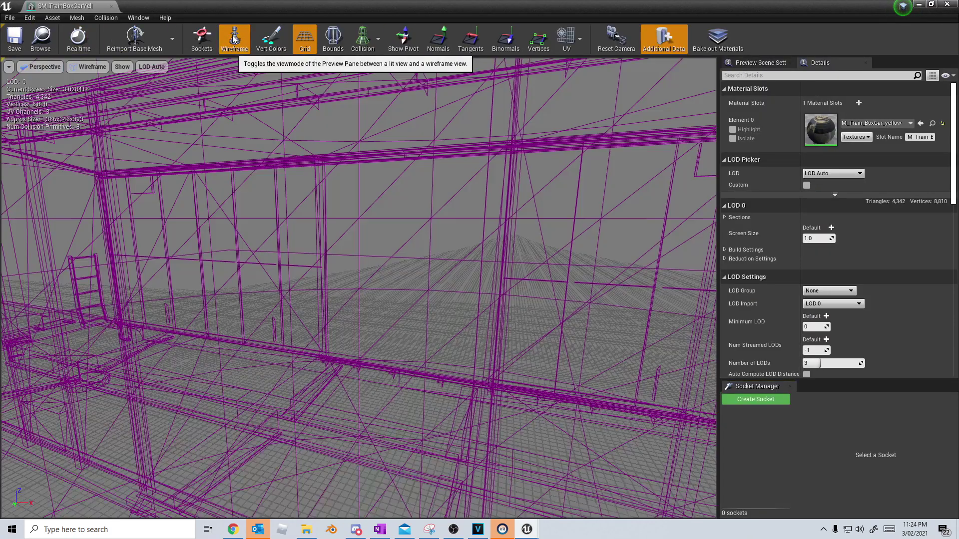
pyautogui.press('w')
pyautogui.moveTo(359, 240); pyautogui.dragTo(440, 257, button='right')
pyautogui.press('s')
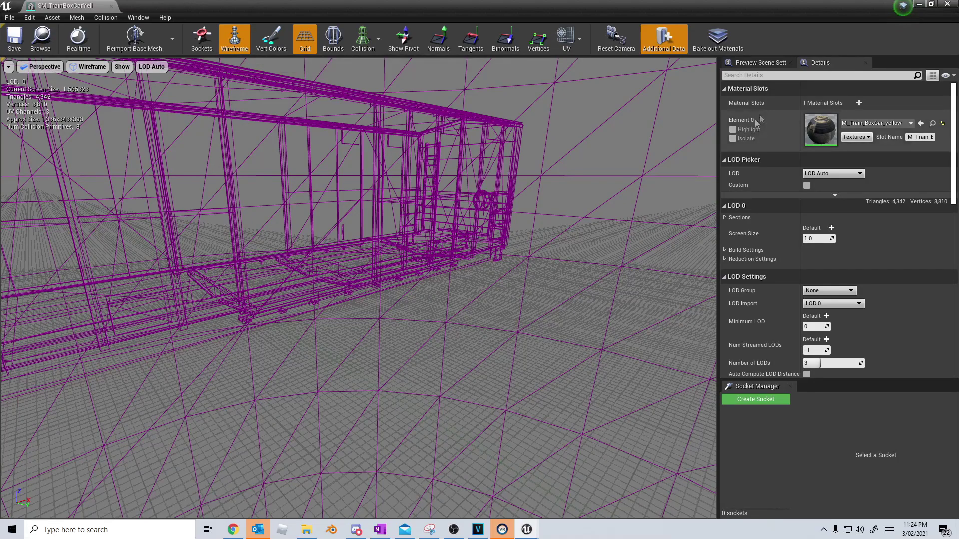
# - Open the M_Train_BoxCar_yellow material and inspect its base color texture T_train_box_car_yellow_D up close
pyautogui.doubleClick(820, 124)
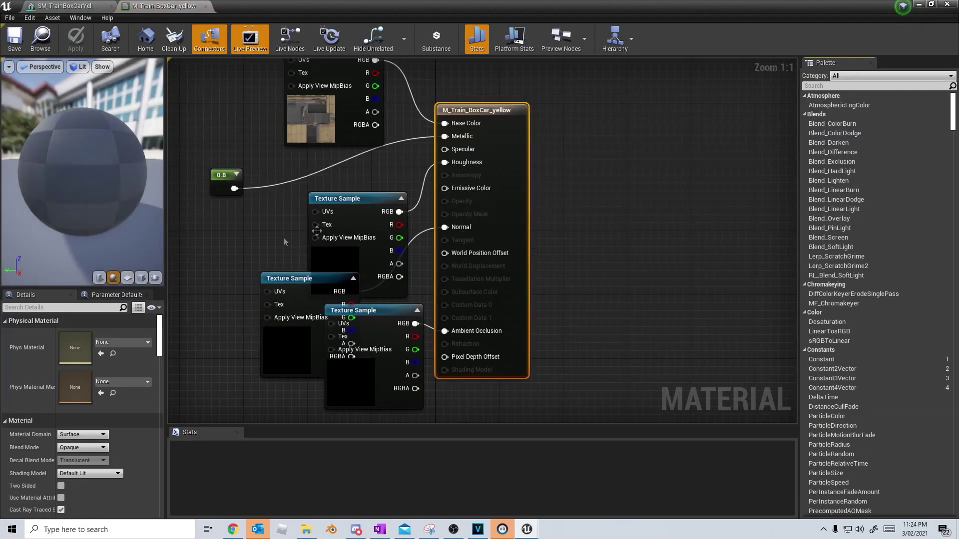
pyautogui.moveTo(342, 179); pyautogui.dragTo(445, 327, button='right')
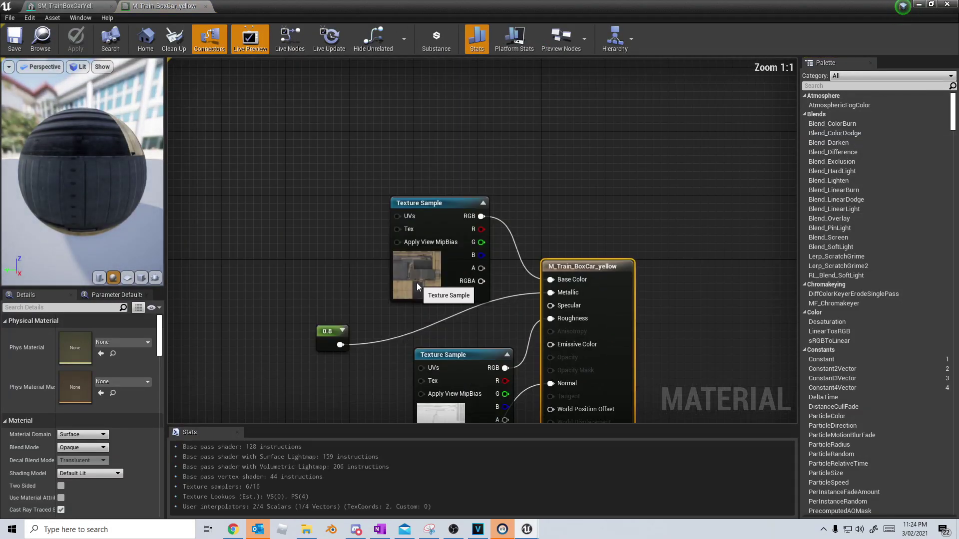
pyautogui.click(419, 286)
pyautogui.doubleClick(85, 425)
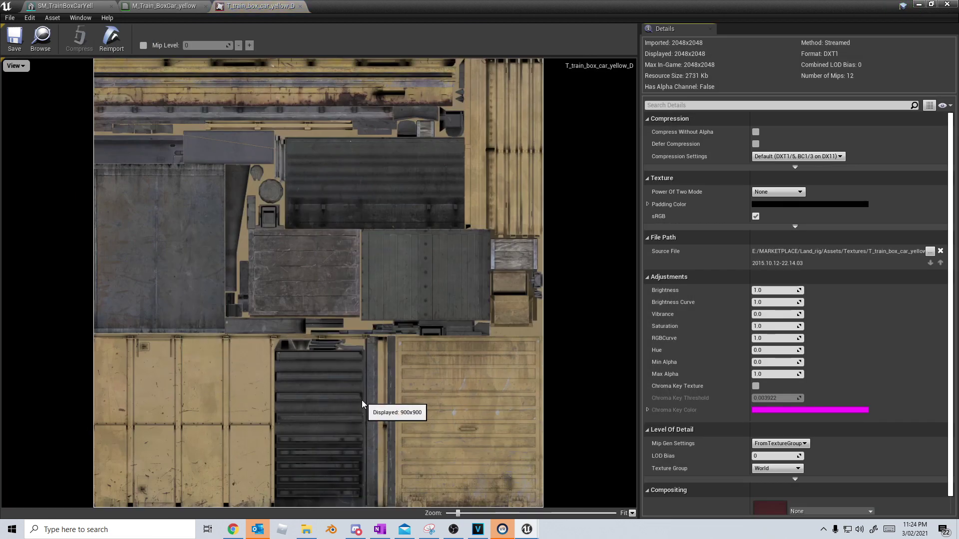
pyautogui.scroll(3, 376, 361)
pyautogui.scroll(-2, 521, 286)
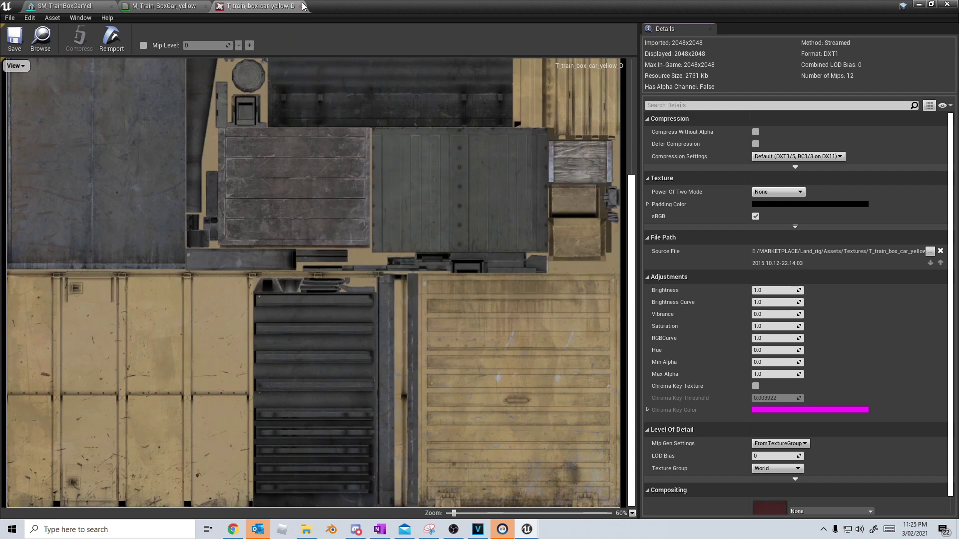
# - Close the box car's material, texture and static mesh editors to return to the Overview map
pyautogui.click(204, 6)
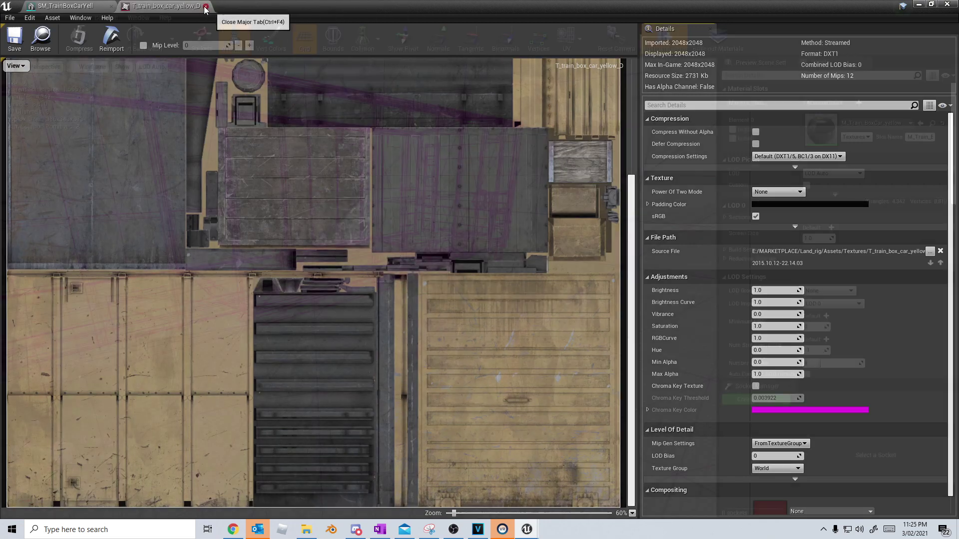
pyautogui.click(204, 7)
pyautogui.click(947, 5)
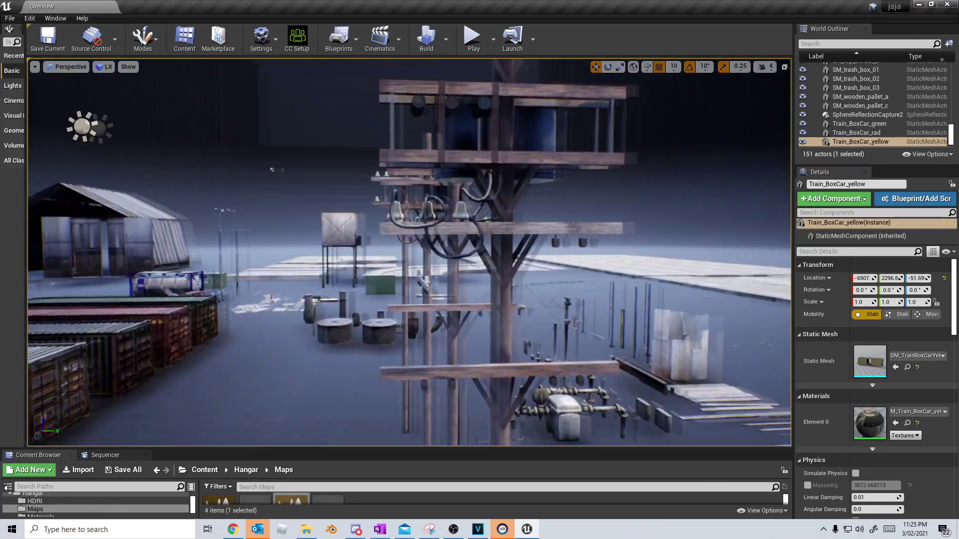
# - Examine the Overview map's smaller props, selecting the SM_long_boards_b planks and a neighbouring thin pole
pyautogui.moveTo(408, 252); pyautogui.dragTo(619, 296, button='right')
pyautogui.click(619, 296)
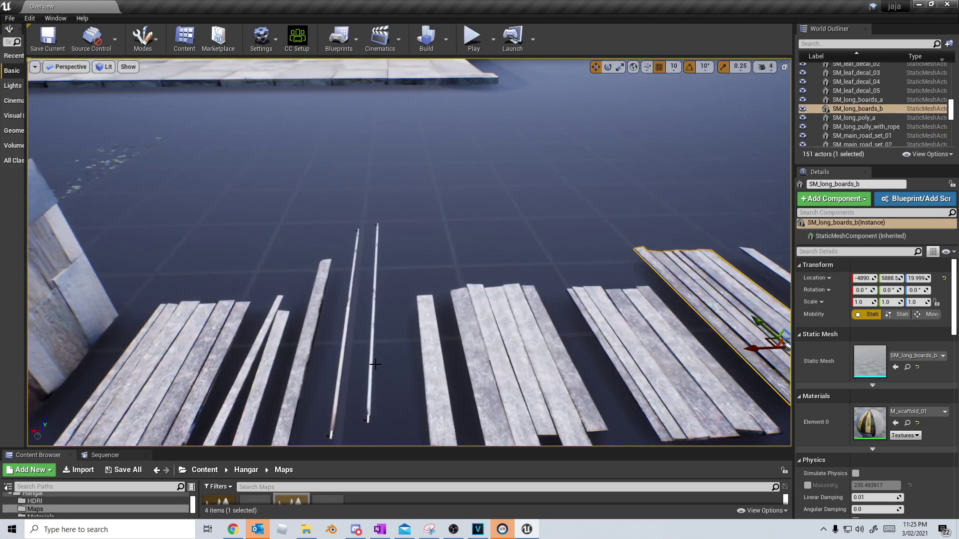
pyautogui.click(376, 337)
pyautogui.moveTo(376, 337); pyautogui.dragTo(124, 285, button='right')
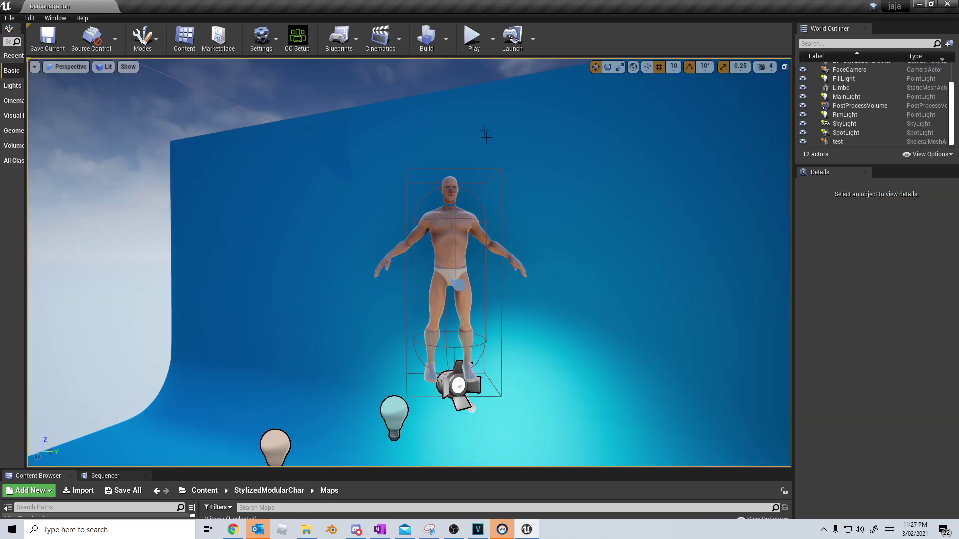
# - Play the StylizedModularChar Demonstration map and cycle the male character's top to the camouflage tactical vest
pyautogui.click(473, 37)
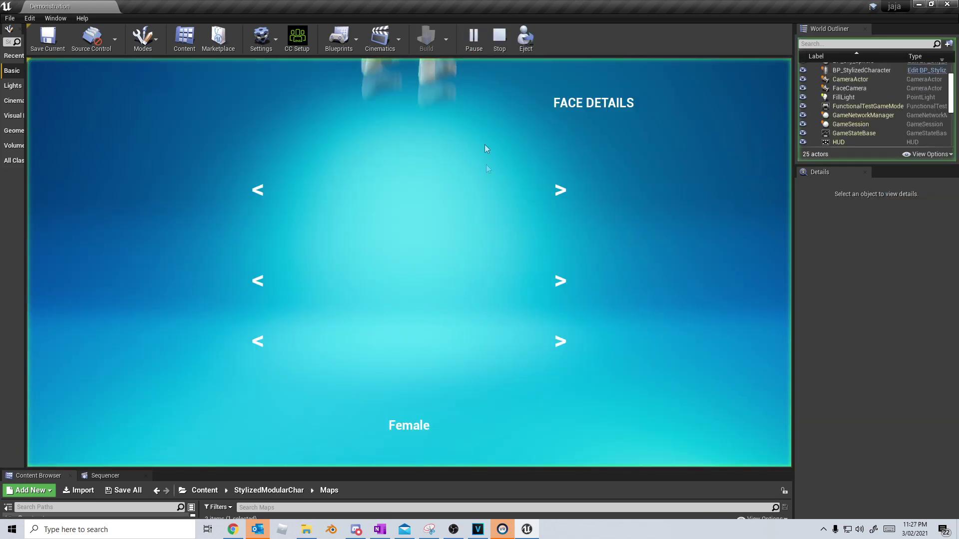
pyautogui.click(560, 190)
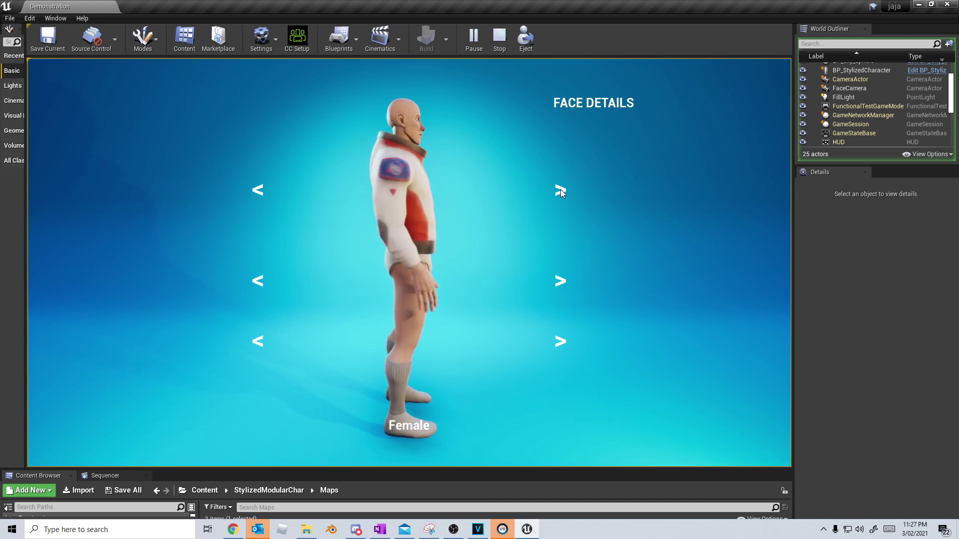
pyautogui.click(560, 190)
pyautogui.click(560, 190)
pyautogui.click(560, 190)
pyautogui.click(560, 190)
pyautogui.click(561, 190)
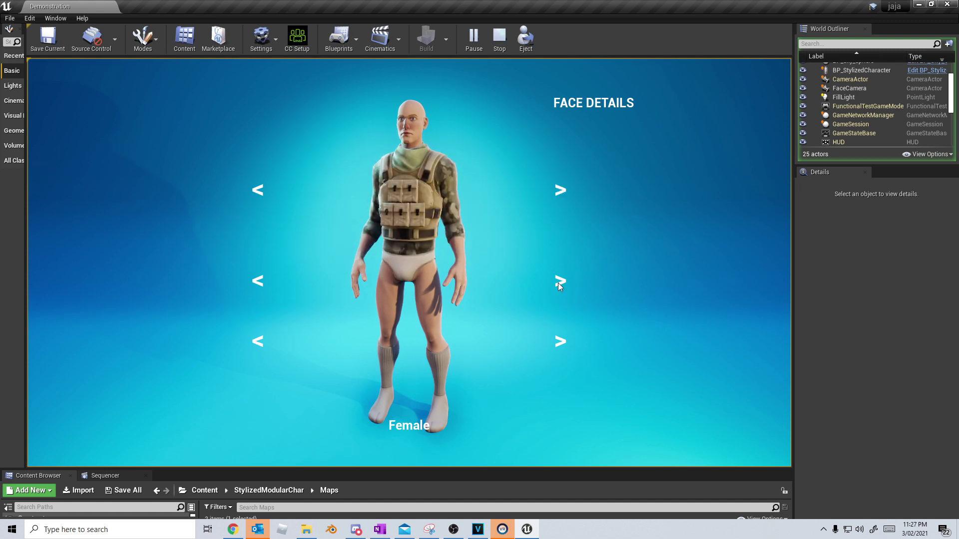
# - Put black fingerless gloves on the male character and cycle through his legwear and top options
pyautogui.click(559, 281)
pyautogui.click(559, 281)
pyautogui.click(559, 341)
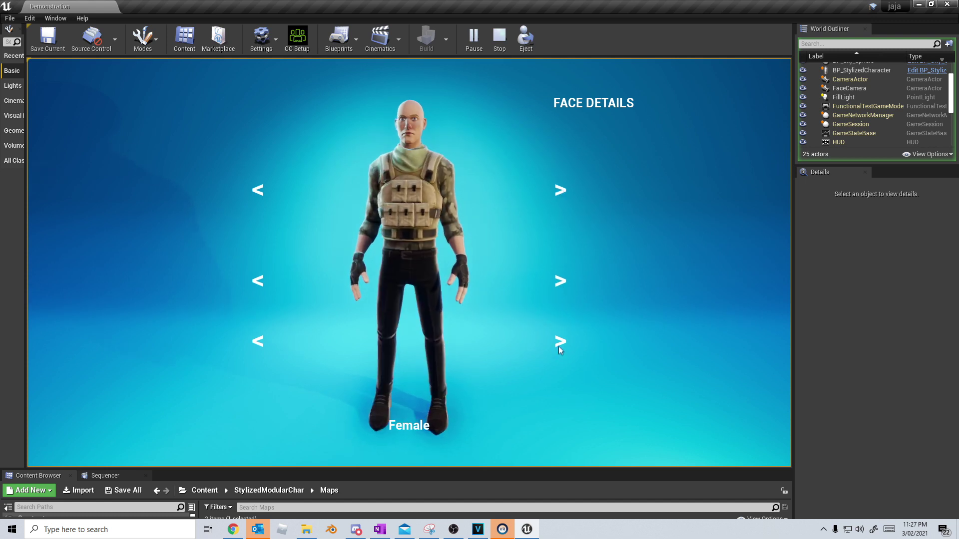
pyautogui.click(559, 343)
pyautogui.click(558, 344)
pyautogui.click(559, 344)
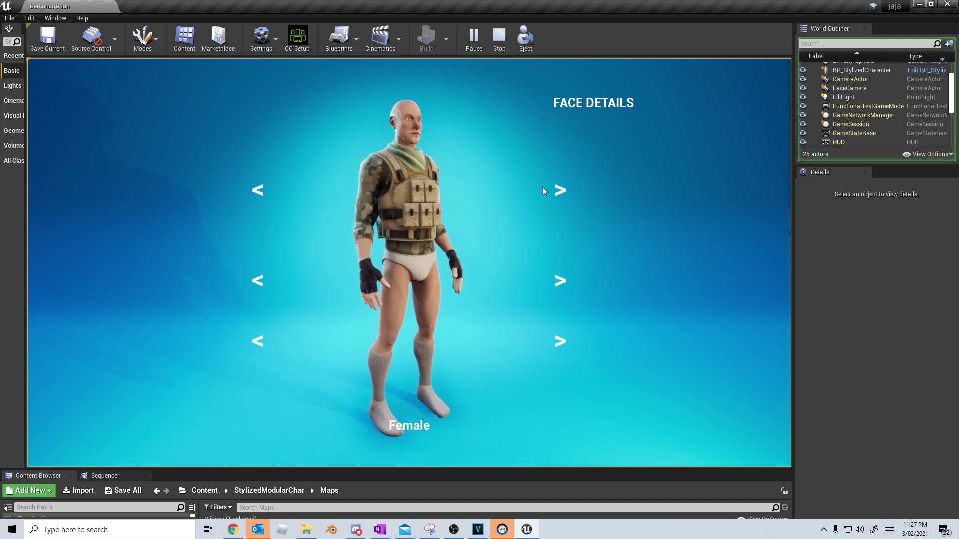
pyautogui.click(560, 190)
pyautogui.click(560, 190)
# - Switch the modular character repeatedly between the female and male bodies, finishing on the male
pyautogui.click(409, 427)
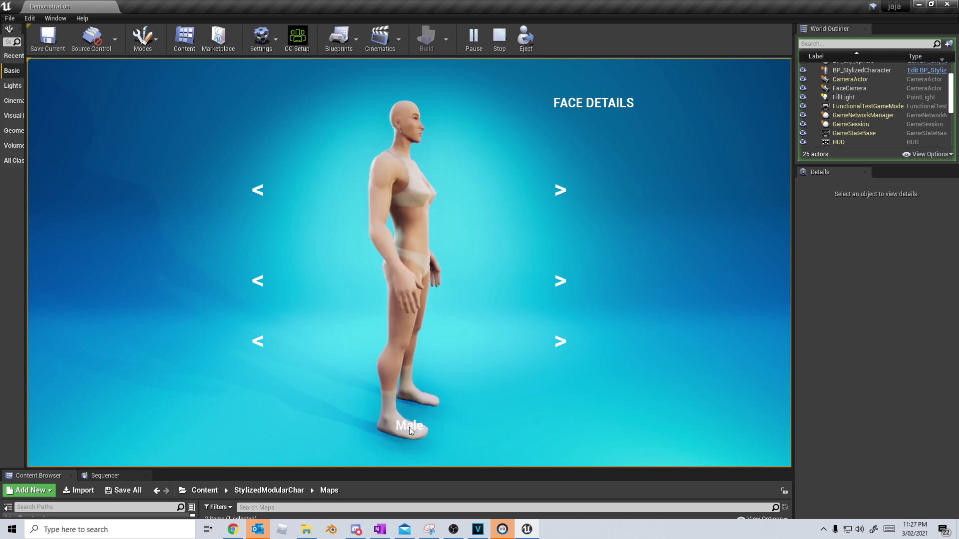
pyautogui.click(409, 427)
pyautogui.click(409, 427)
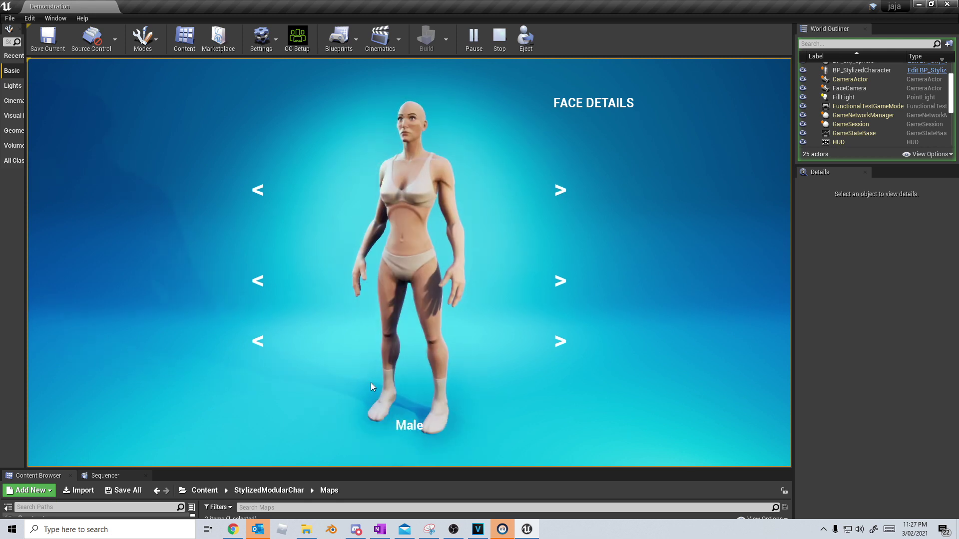
pyautogui.click(407, 426)
pyautogui.click(407, 426)
pyautogui.click(407, 426)
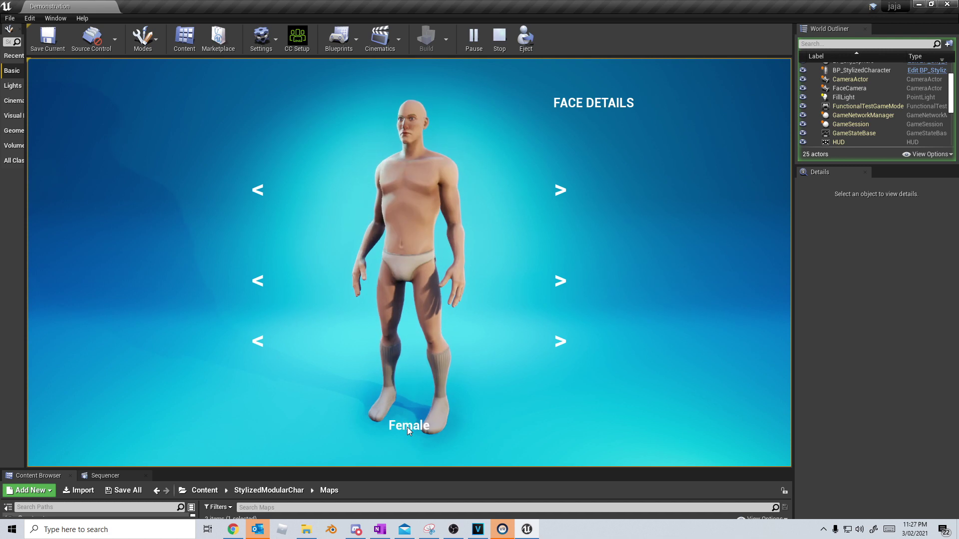
pyautogui.click(407, 426)
pyautogui.click(406, 427)
pyautogui.click(406, 427)
pyautogui.click(407, 426)
# - Dress the male character in the white and red space suit top and matching trousers
pyautogui.click(560, 189)
pyautogui.click(560, 189)
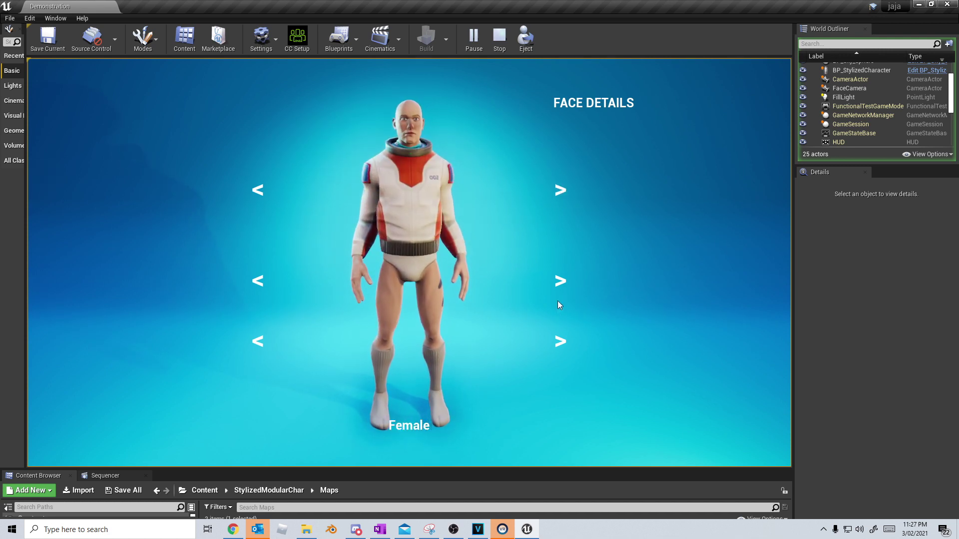
pyautogui.click(559, 341)
pyautogui.click(559, 342)
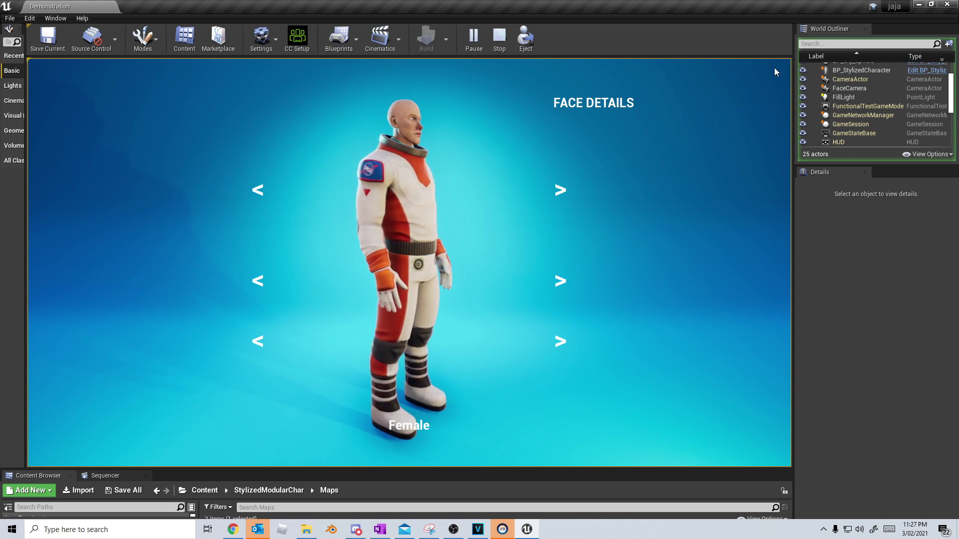
# - Check the face details view, return to the full body view, and stop playing the Demonstration map
pyautogui.click(581, 105)
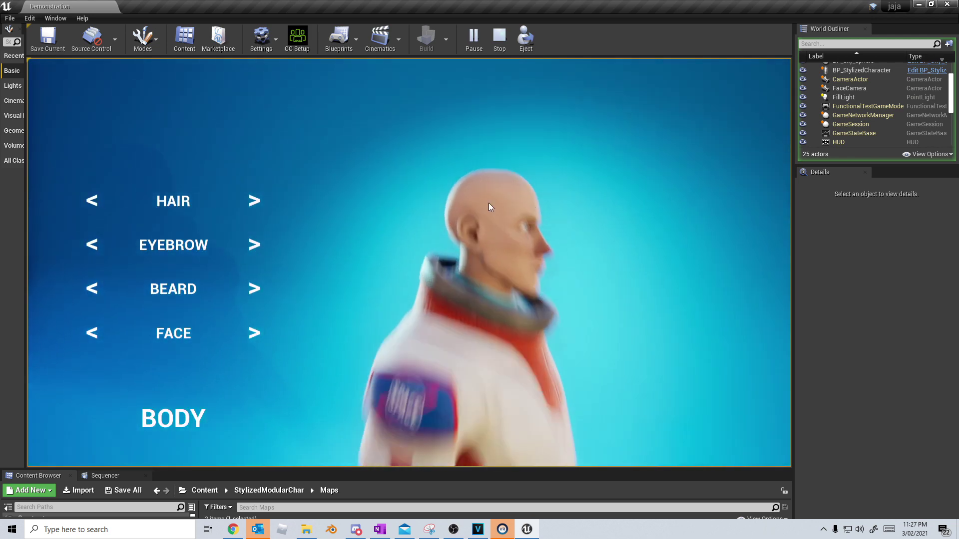
pyautogui.click(172, 417)
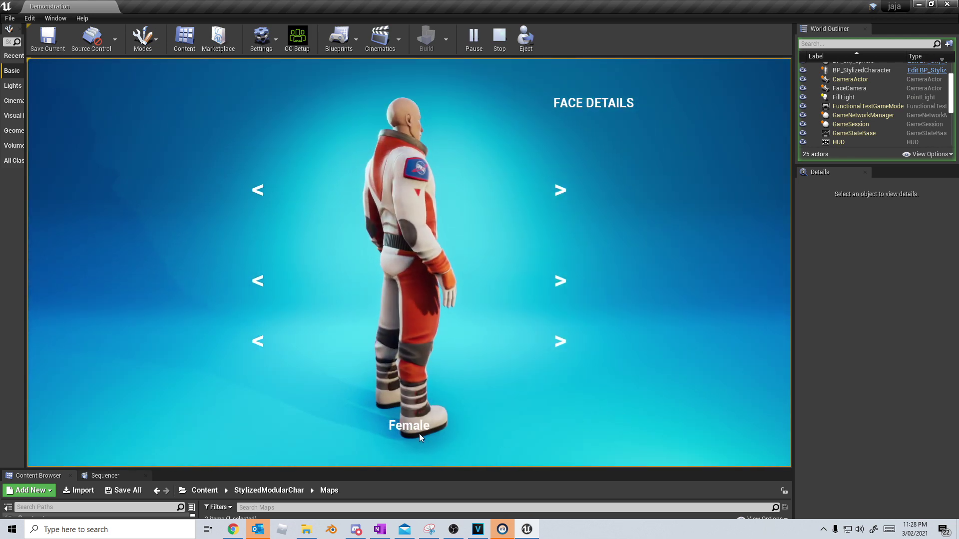
pyautogui.moveTo(496, 185); pyautogui.dragTo(218, 230)
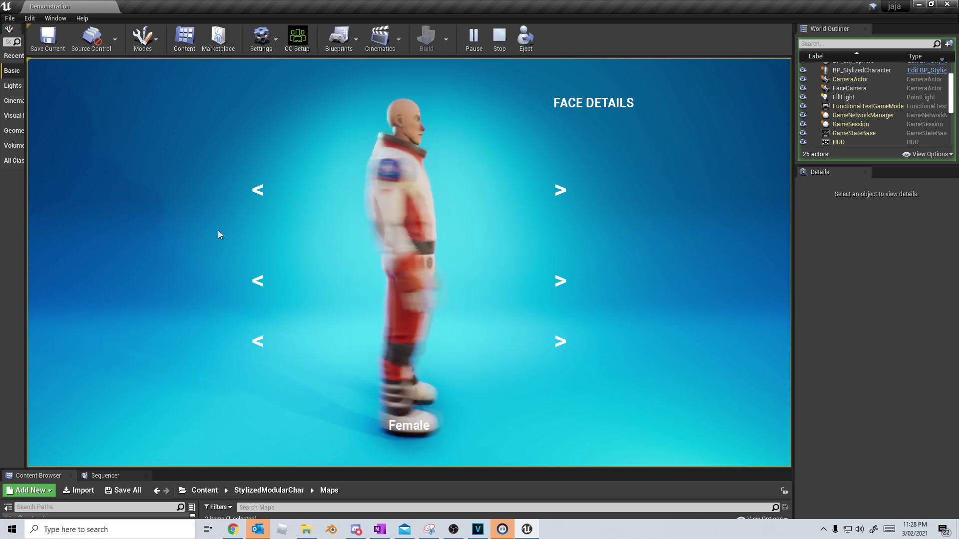
pyautogui.press('Escape')
# - Enlarge the Content Browser and open BP_StylizedModularCharacter from the StylizedModularChar Blueprints folder
pyautogui.moveTo(412, 227); pyautogui.dragTo(415, 189, button='right')
pyautogui.moveTo(343, 469); pyautogui.dragTo(335, 245)
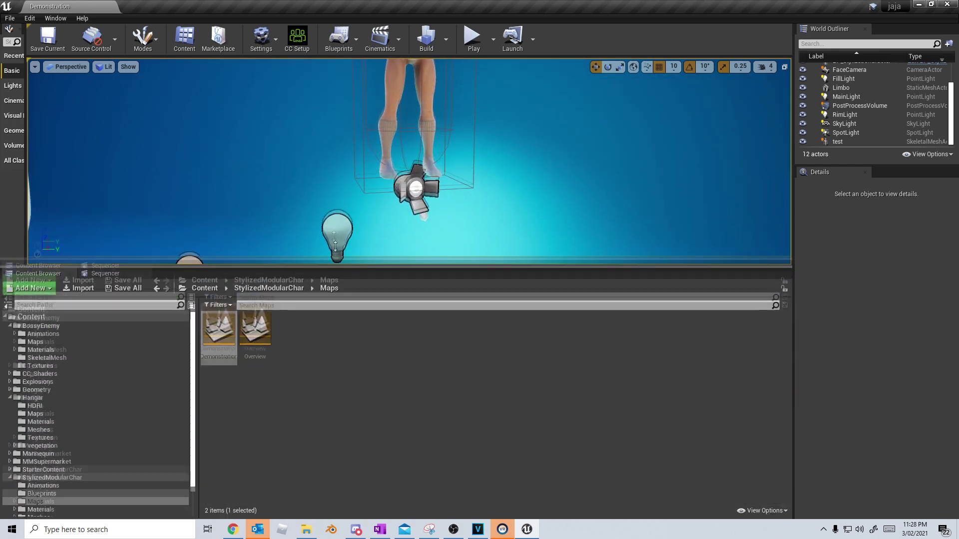
pyautogui.click(49, 466)
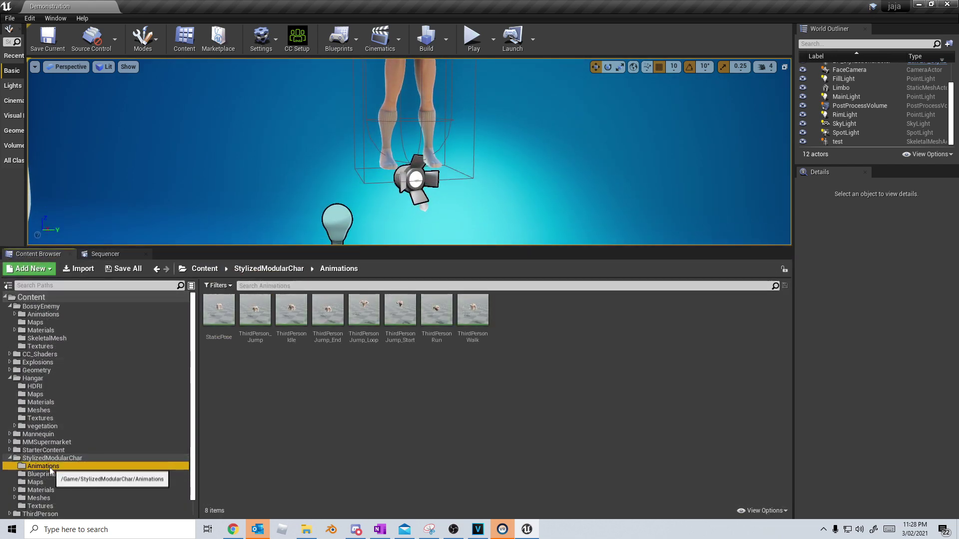
pyautogui.click(49, 474)
pyautogui.doubleClick(208, 305)
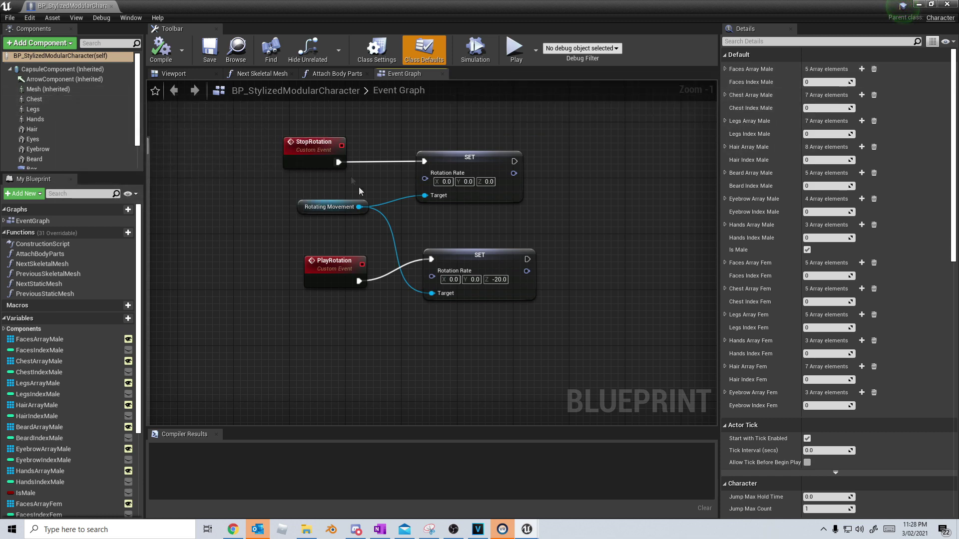
# - Examine the blueprint's AttachBodyParts and NextSkeletalMesh function graphs, then return to the Event Graph
pyautogui.click(335, 74)
pyautogui.scroll(-1, 67, 280)
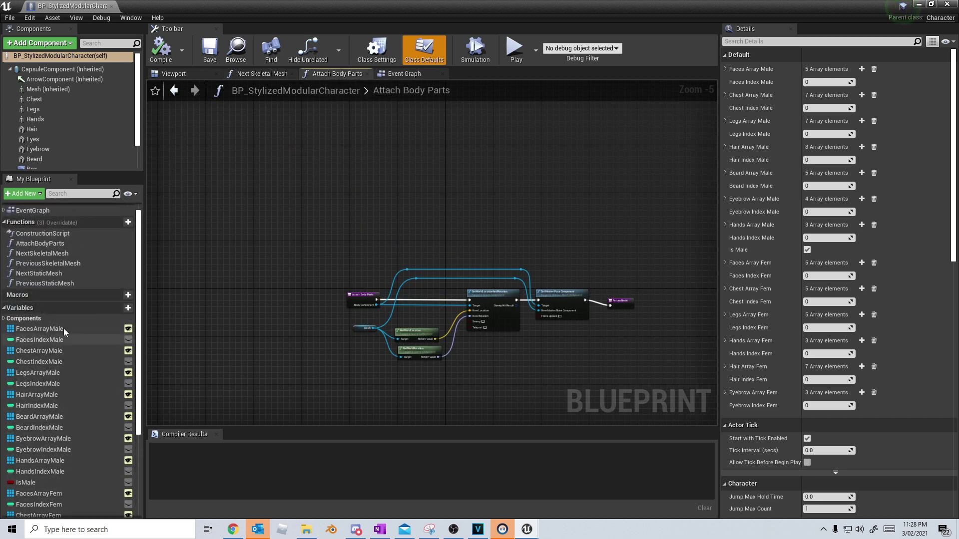
pyautogui.click(61, 246)
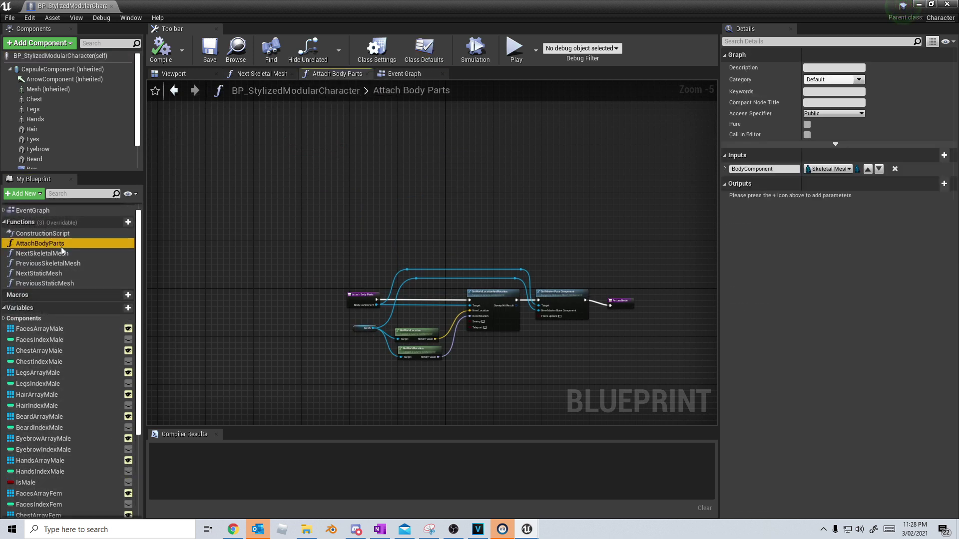
pyautogui.doubleClick(61, 255)
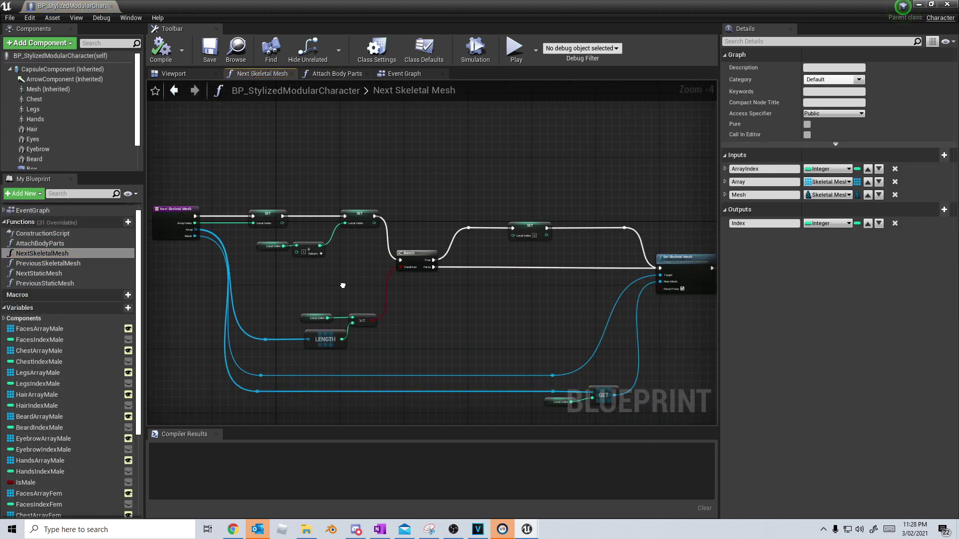
pyautogui.click(402, 74)
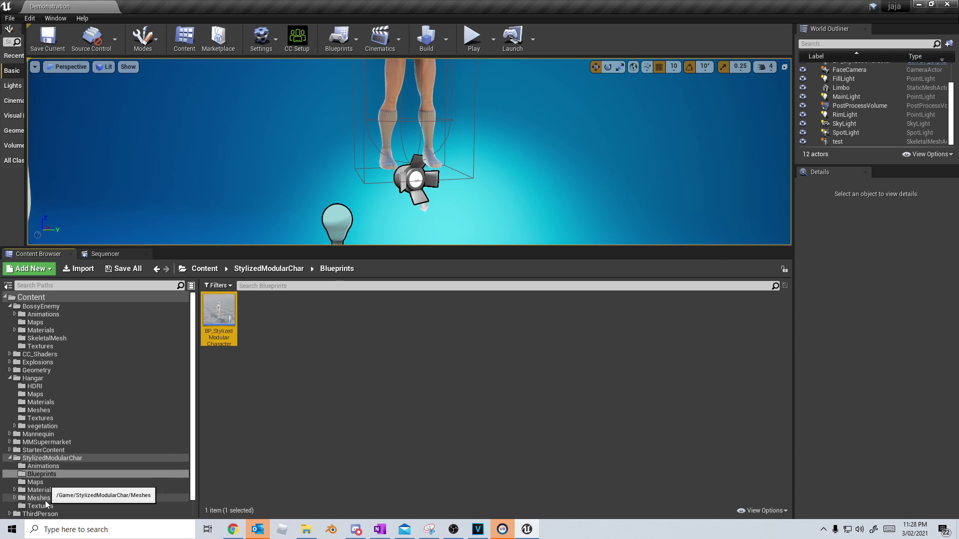
# - Browse the Face and Hair folders of the StylizedModularChar male meshes
pyautogui.click(45, 499)
pyautogui.doubleClick(253, 312)
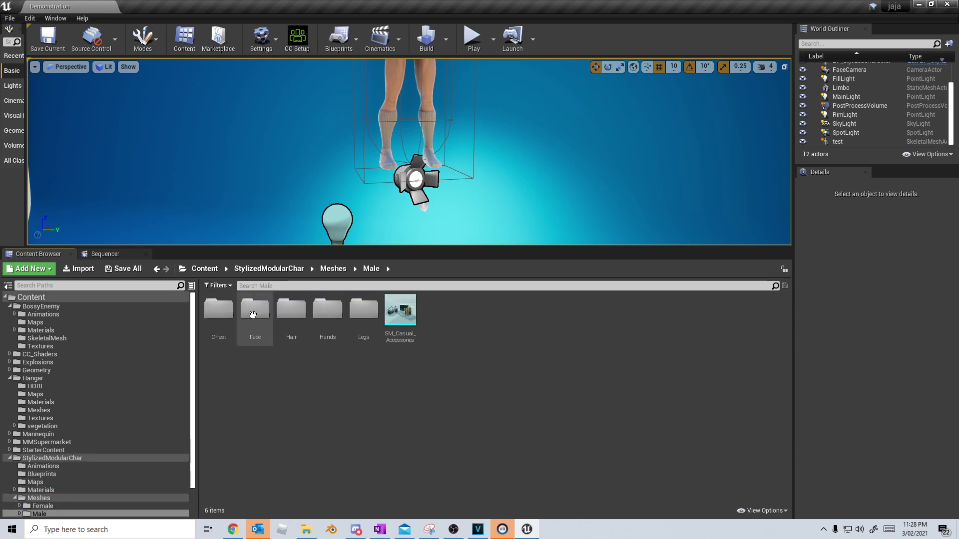
pyautogui.doubleClick(255, 310)
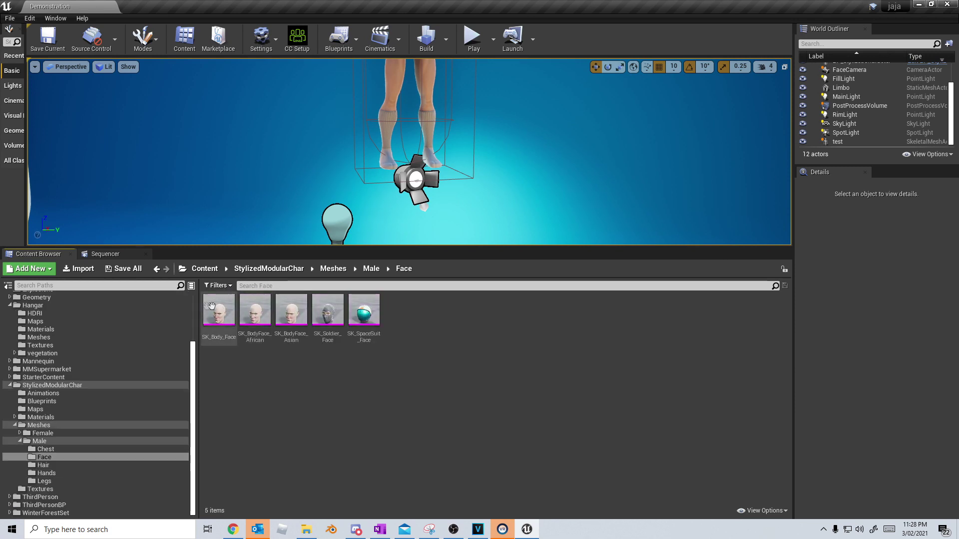
pyautogui.click(75, 465)
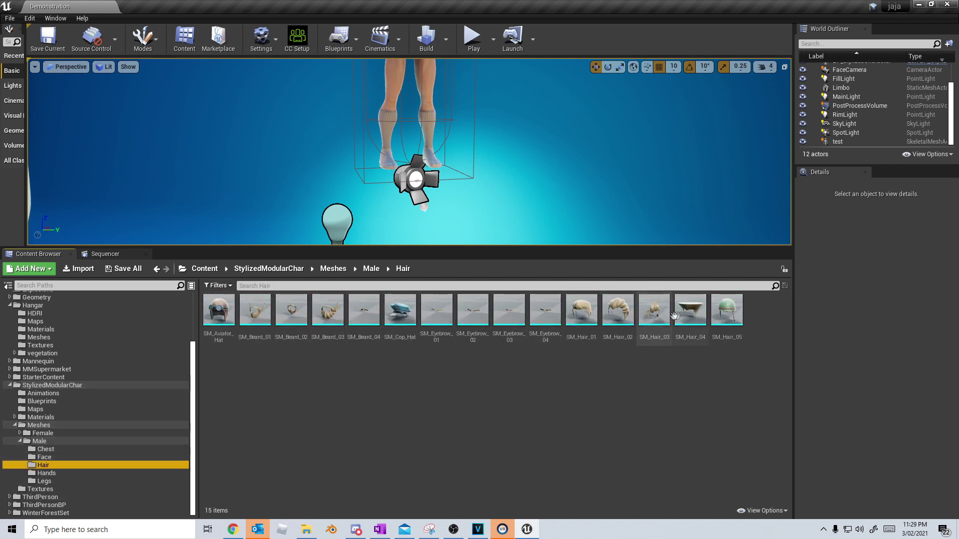
# - Open the SM_Hair_04 static mesh, inspect it up close from several sides, and close its editor
pyautogui.doubleClick(699, 314)
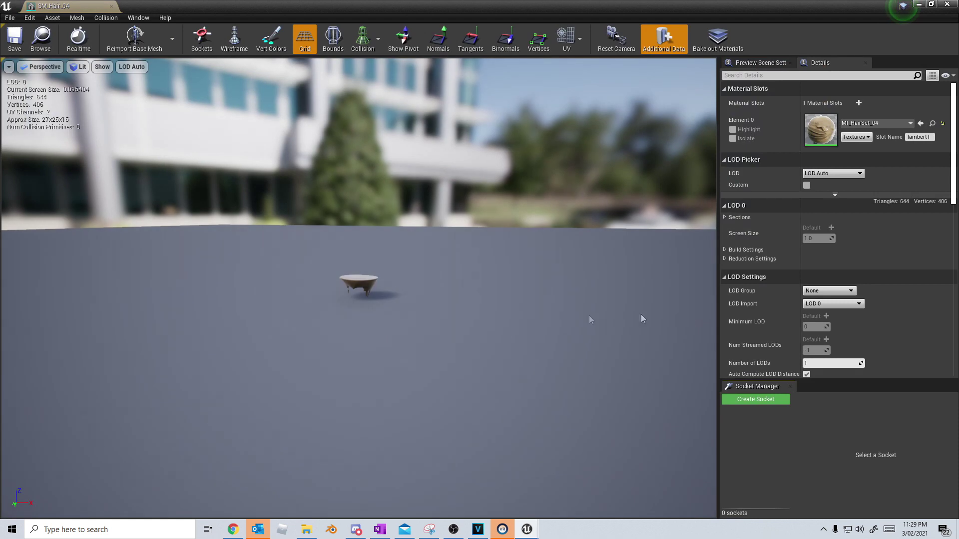
pyautogui.moveTo(163, 339); pyautogui.dragTo(230, 309)
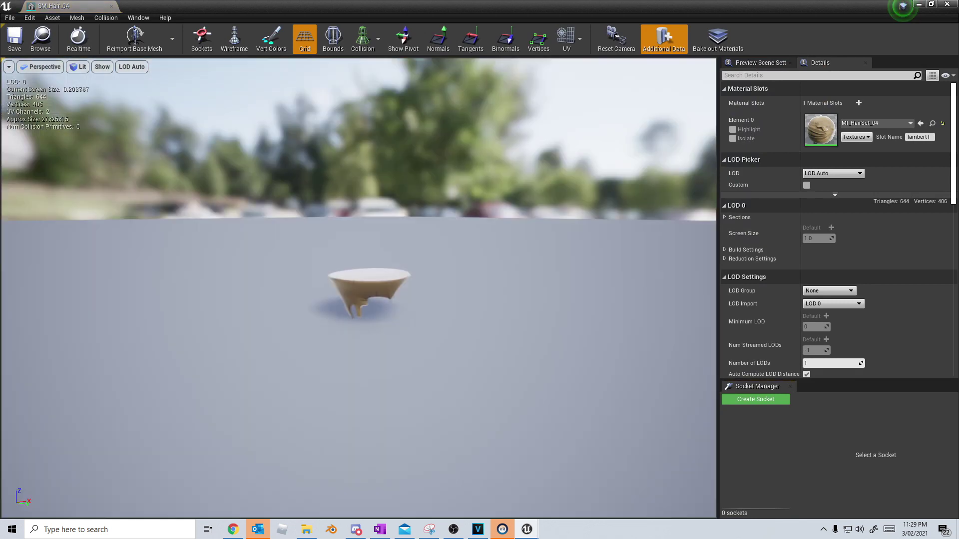
pyautogui.moveTo(329, 336); pyautogui.dragTo(459, 299)
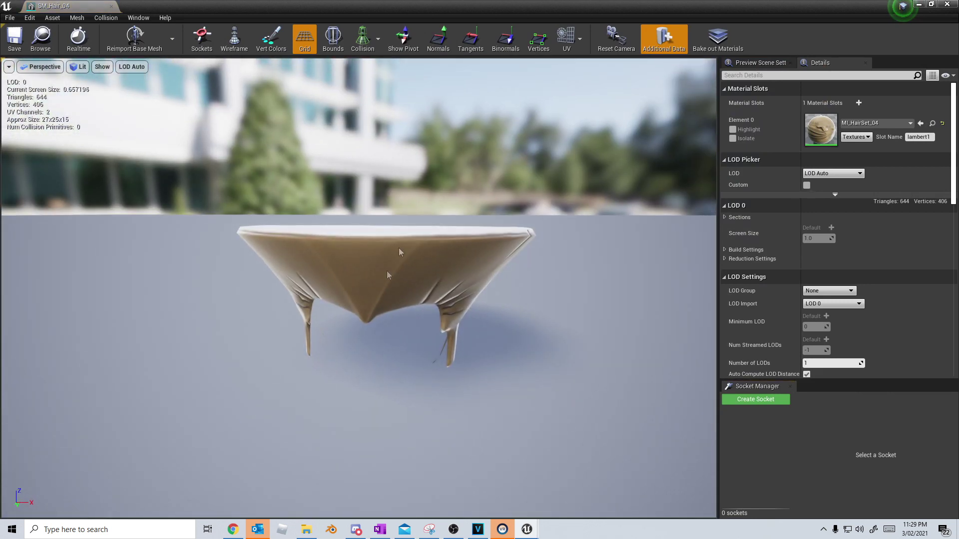
pyautogui.click(947, 5)
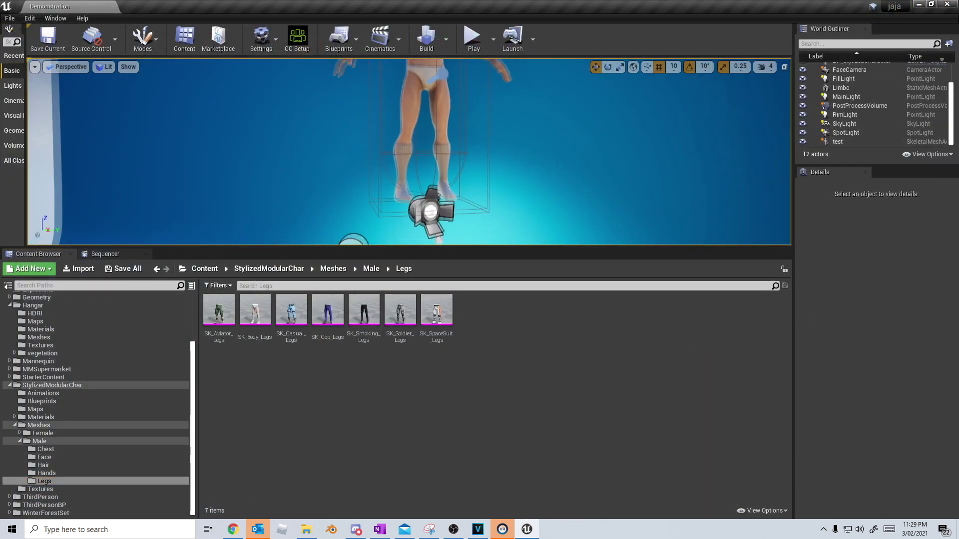
pyautogui.moveTo(462, 163)
pyautogui.mouseDown(button='right')
pyautogui.moveTo(462, 130)
pyautogui.moveTo(461, 163)
pyautogui.mouseUp(button='right')
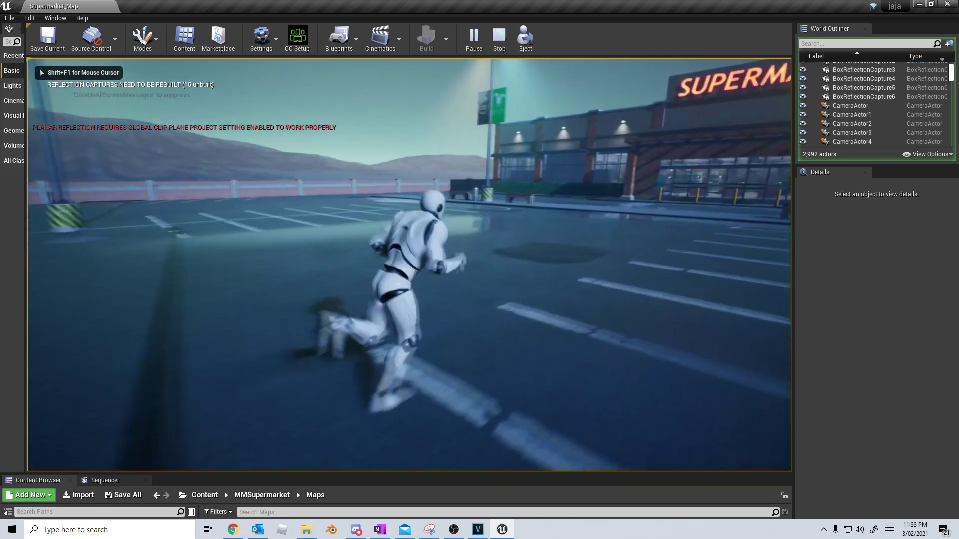
# - Run the mannequin across the Supermarket_Map car park and along the storefront, then end the play session
pyautogui.press('w')
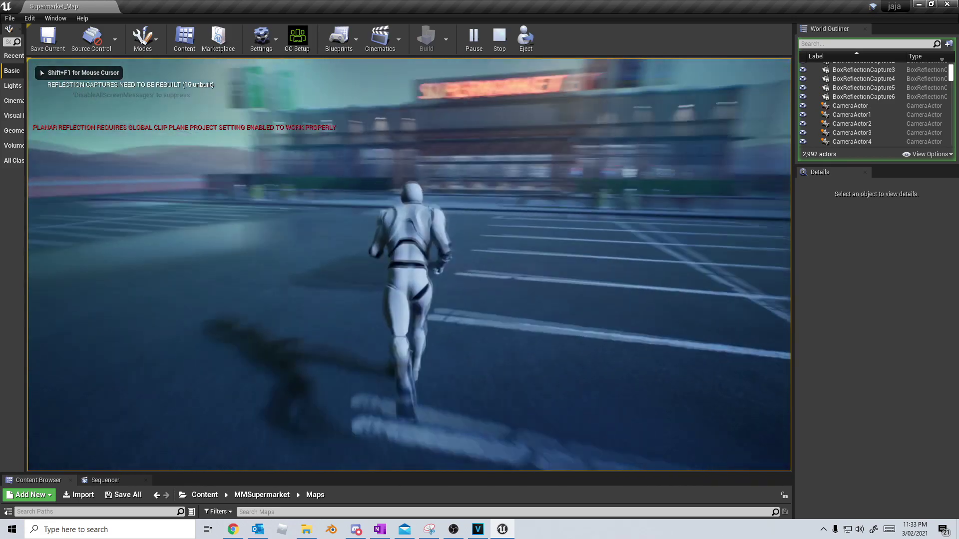
pyautogui.press('w')
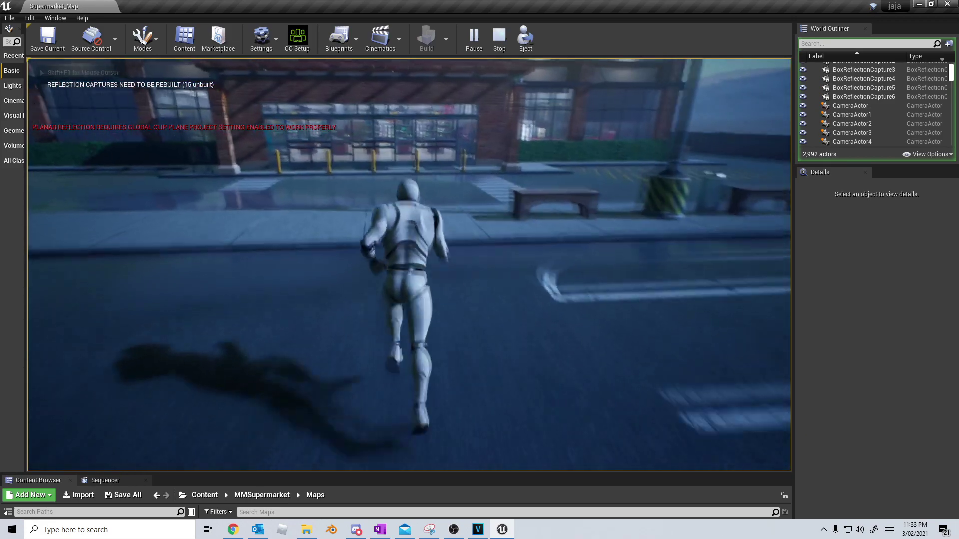
pyautogui.press('w')
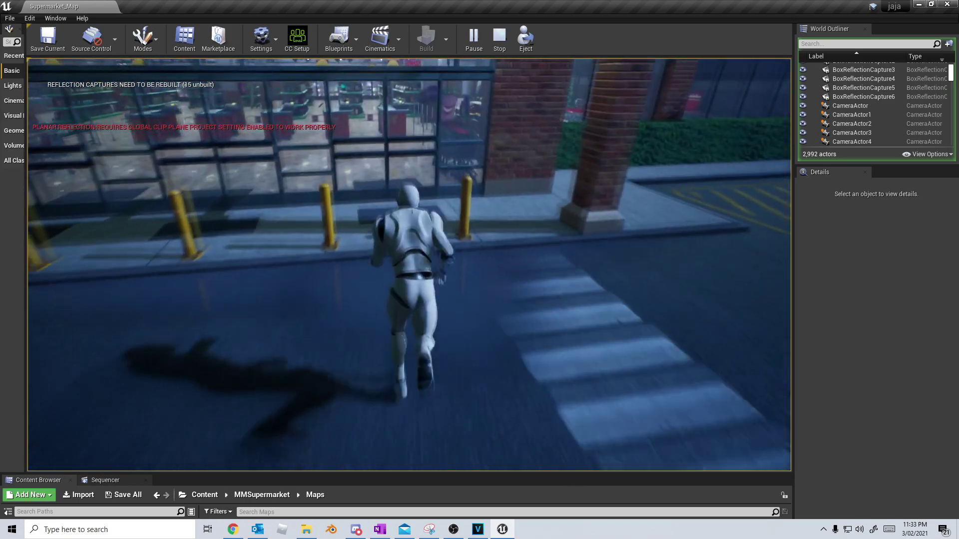
pyautogui.press('w')
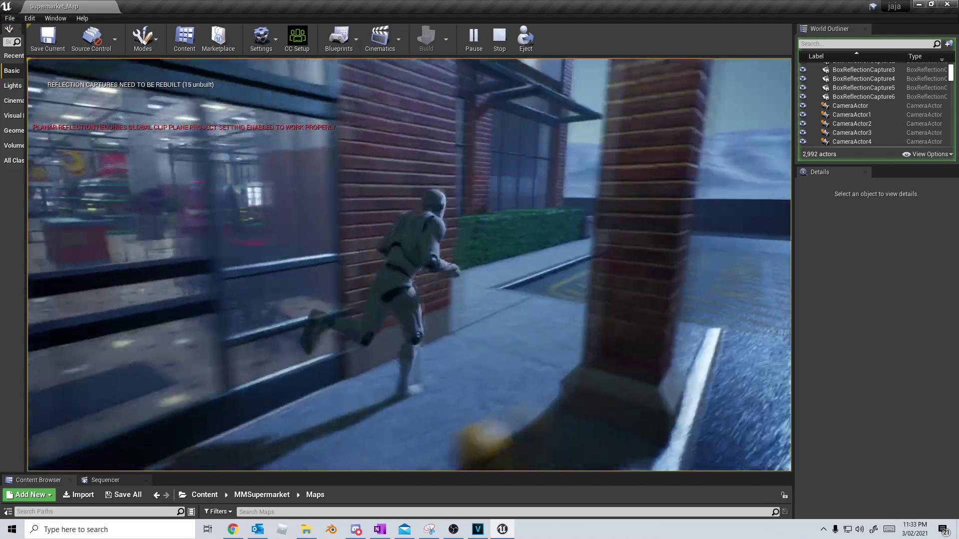
pyautogui.press('w')
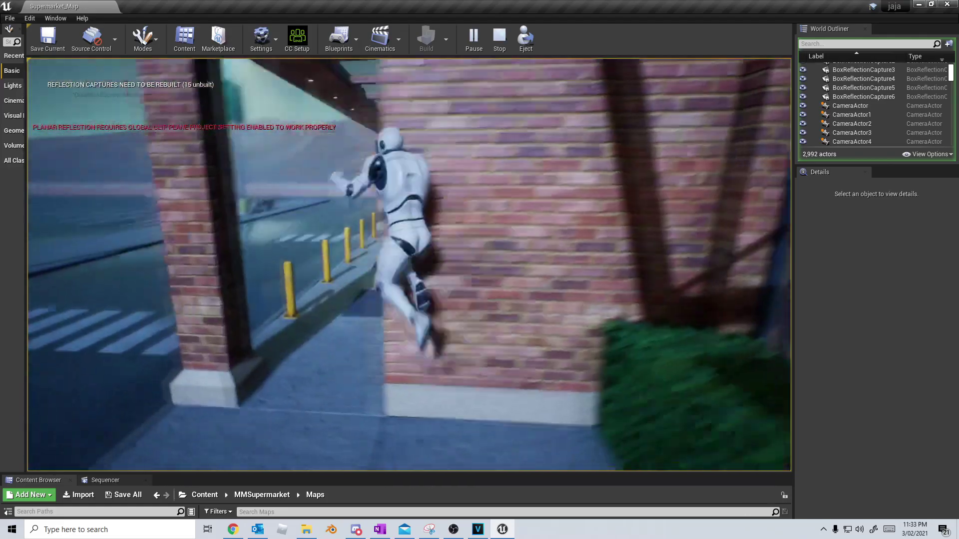
pyautogui.press('Escape')
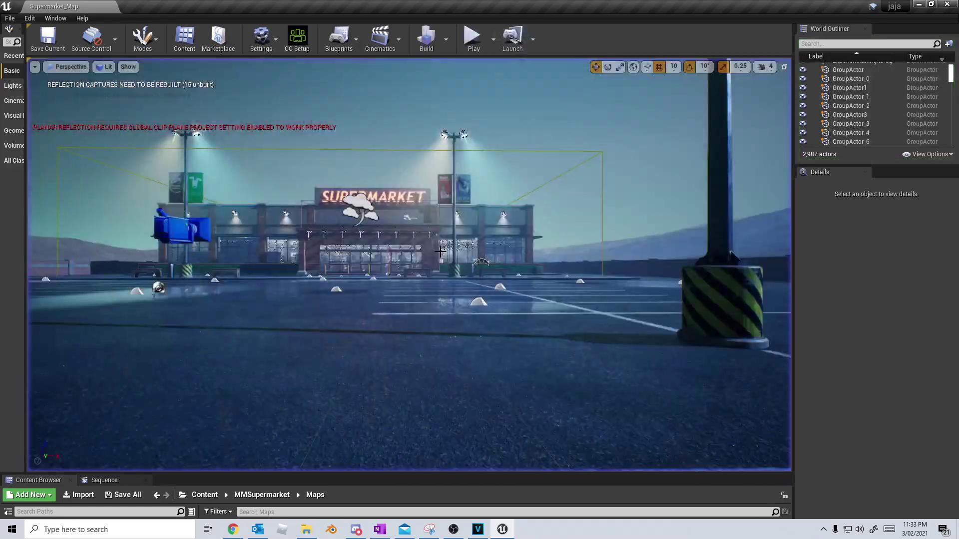
# - Select the SM_SMBuilding mesh and fly inside the supermarket to view the freezers and bakery
pyautogui.moveTo(374, 242); pyautogui.dragTo(390, 219, button='right')
pyautogui.click(374, 242)
pyautogui.press('s')
pyautogui.press('d')
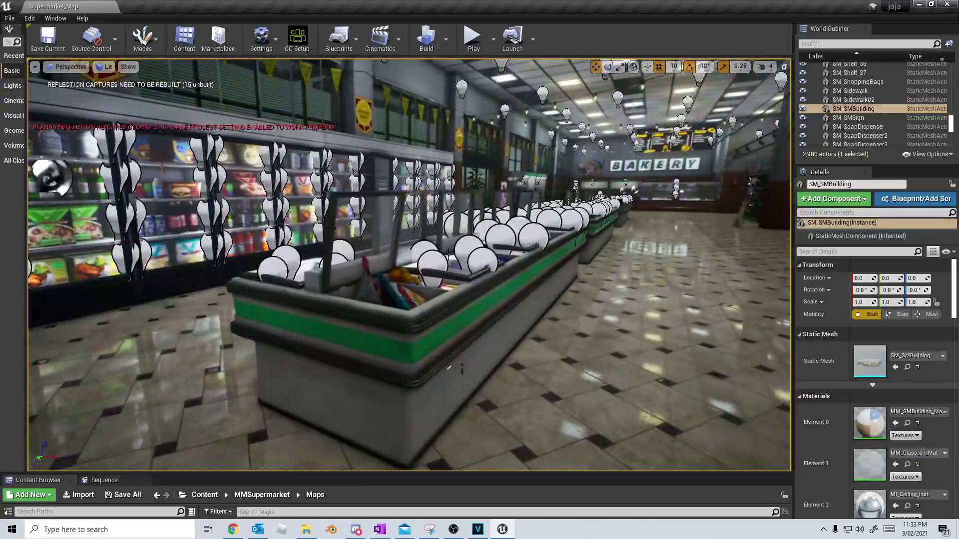
# - Inspect individual store objects, selecting the SM_CP2WashPowder5 box and the yellow bottle on the shelf above
pyautogui.click(436, 262)
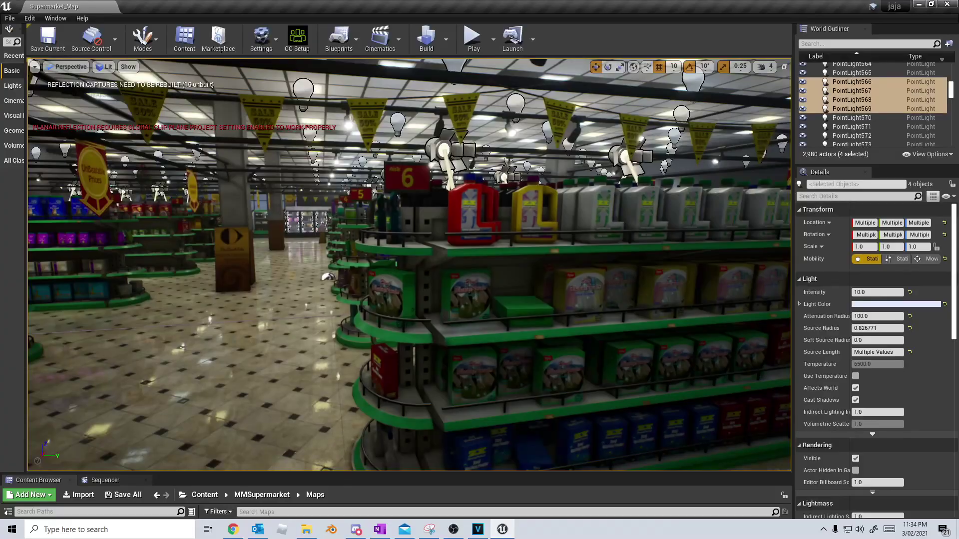
pyautogui.click(478, 298)
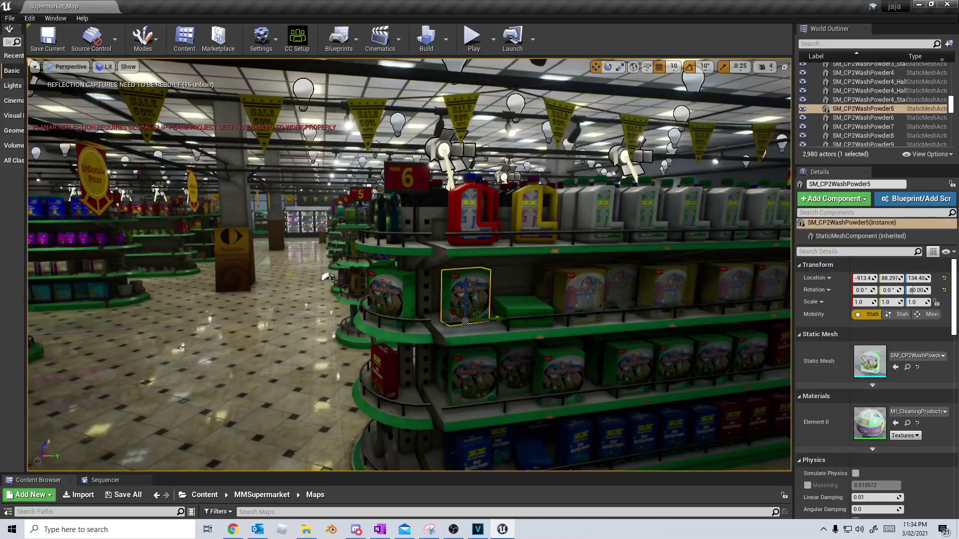
pyautogui.click(538, 220)
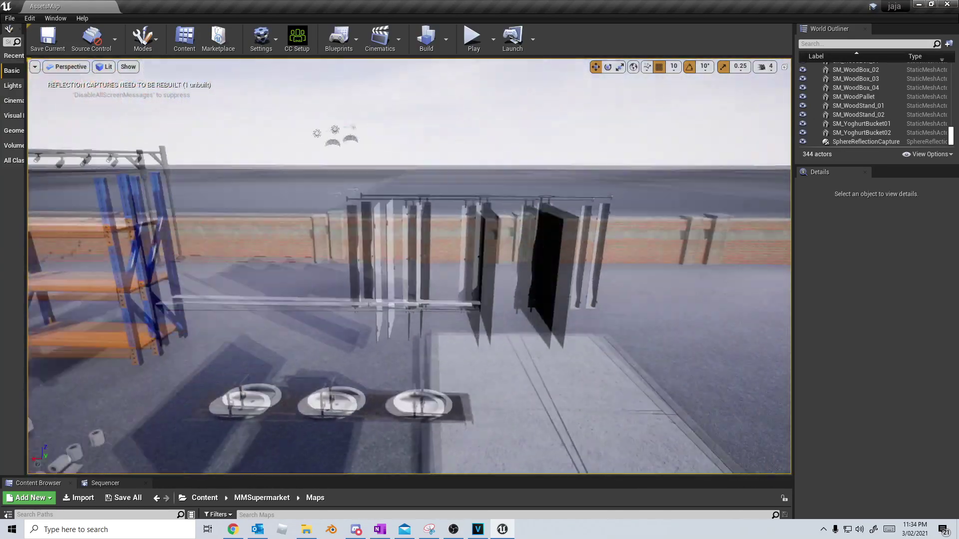
# - Inspect the panels and warehouse props in AssetsMap, selecting the SM_StorageRack01 shelf and the SM_WoodStand_02 stand
pyautogui.press('w')
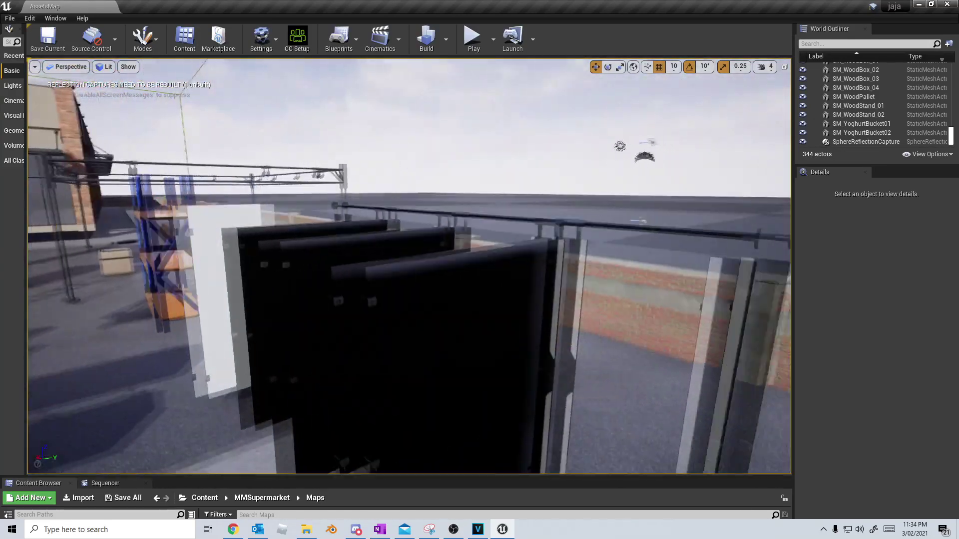
pyautogui.moveTo(408, 266); pyautogui.dragTo(419, 315, button='right')
pyautogui.press('w')
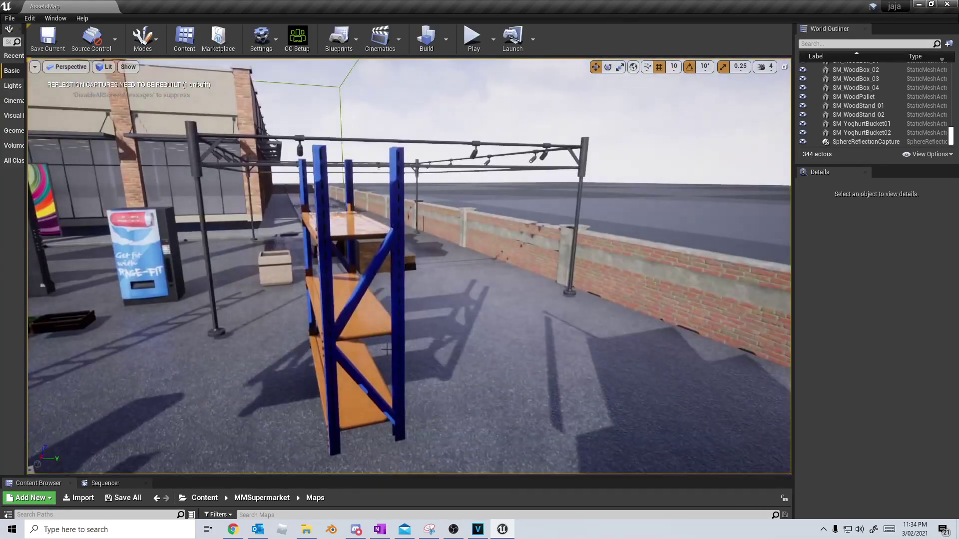
pyautogui.click(380, 368)
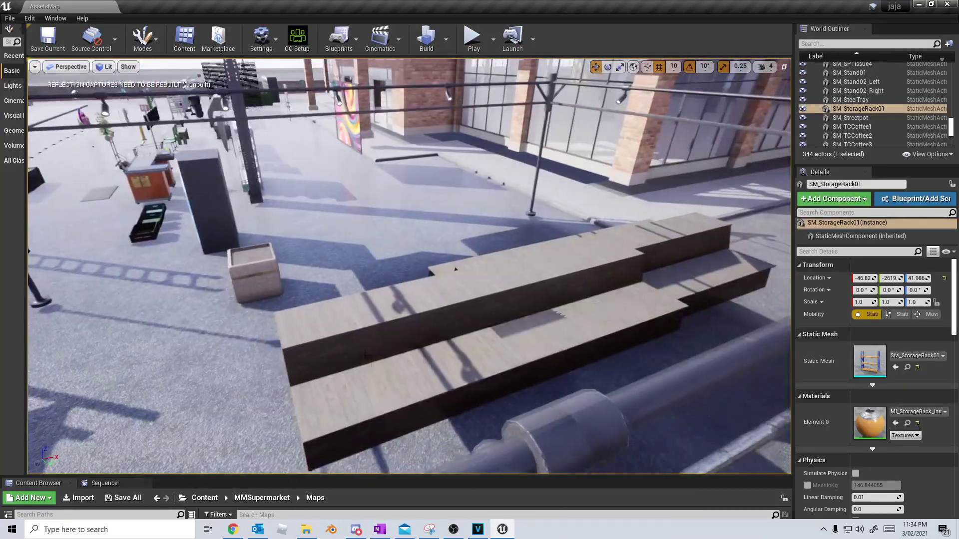
pyautogui.click(363, 350)
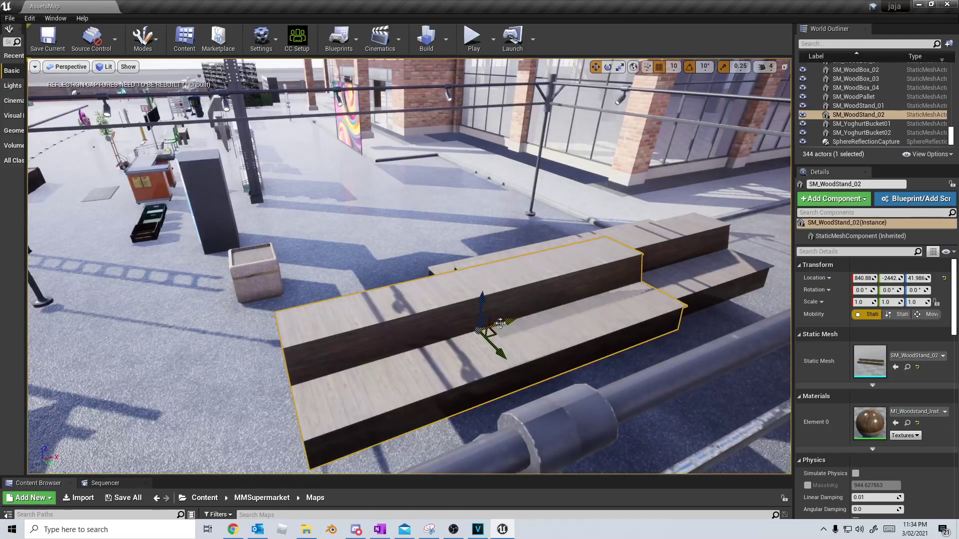
# - Fly across the props to the window blind, select SM_Curtain01 and open its static mesh
pyautogui.moveTo(682, 234); pyautogui.dragTo(612, 175, button='right')
pyautogui.press('w')
pyautogui.press('w')
pyautogui.moveTo(428, 269); pyautogui.dragTo(549, 270, button='right')
pyautogui.click(428, 272)
pyautogui.moveTo(480, 264); pyautogui.dragTo(357, 272, button='right')
pyautogui.click(455, 274)
pyautogui.press('w')
pyautogui.press('d')
pyautogui.moveTo(456, 276)
pyautogui.mouseDown(button='right')
pyautogui.moveTo(389, 324)
pyautogui.moveTo(310, 280)
pyautogui.moveTo(359, 265)
pyautogui.moveTo(457, 276)
pyautogui.mouseUp(button='right')
pyautogui.press('s')
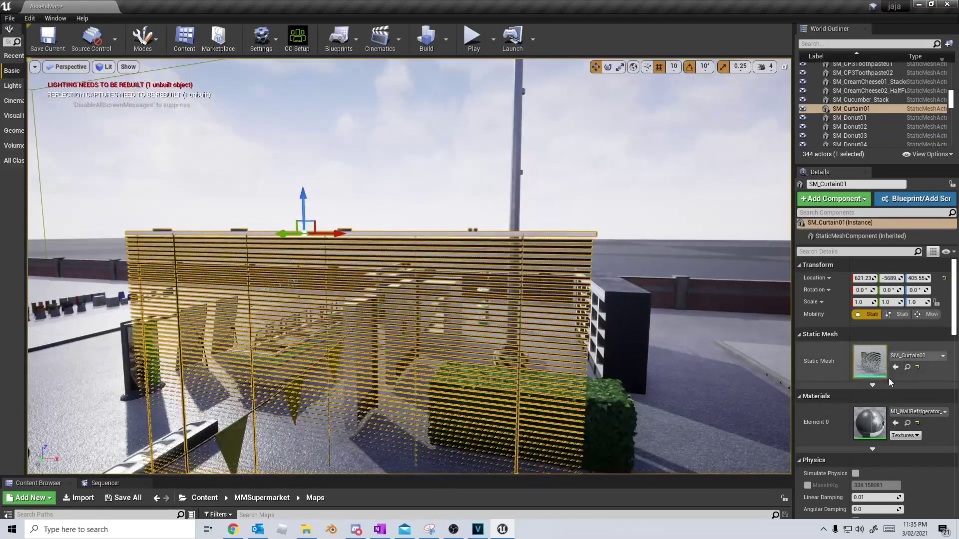
pyautogui.doubleClick(874, 370)
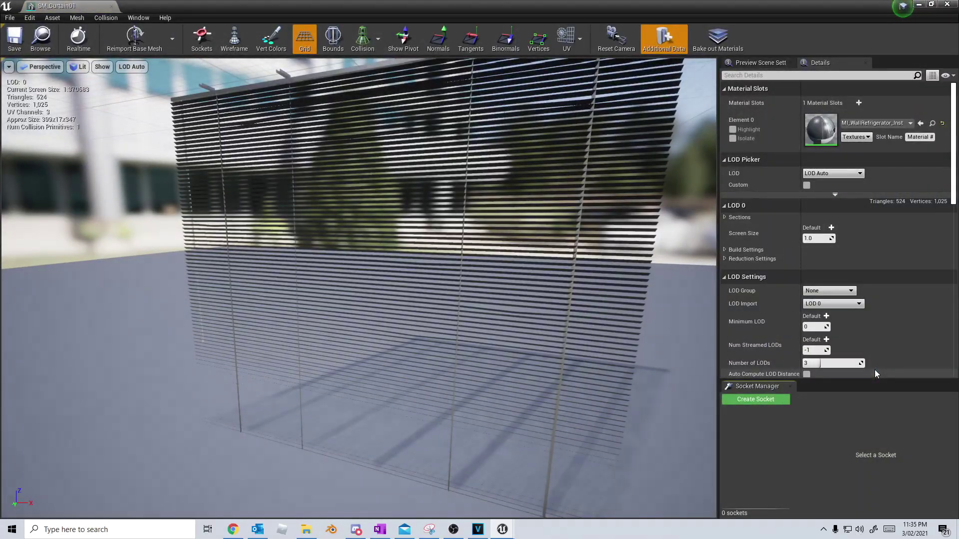
# - Show the SM_Curtain01 mesh in wireframe and examine its slats and cords from several sides
pyautogui.click(242, 48)
pyautogui.keyDown('alt'); pyautogui.moveTo(283, 200); pyautogui.dragTo(699, 182); pyautogui.keyUp('alt')
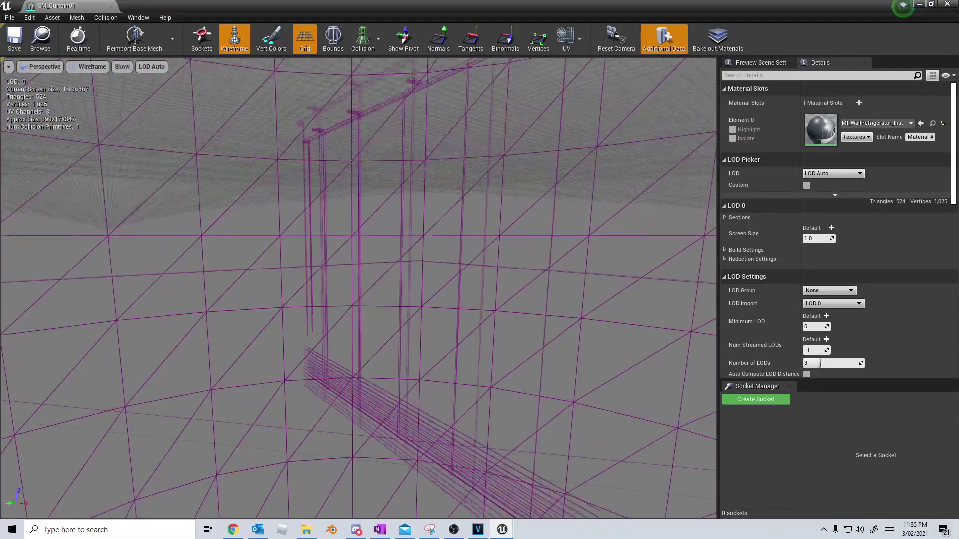
pyautogui.keyDown('alt'); pyautogui.moveTo(358, 288); pyautogui.dragTo(441, 284); pyautogui.keyUp('alt')
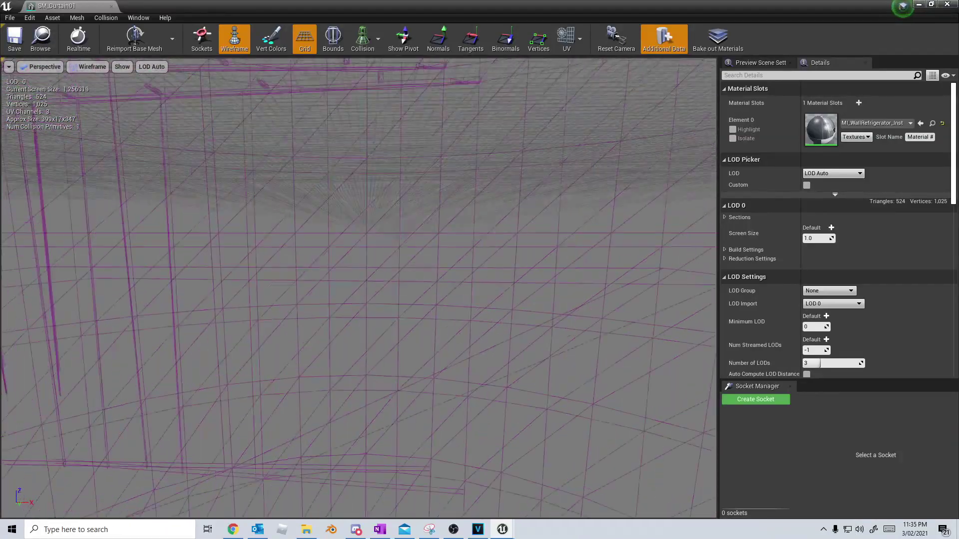
pyautogui.moveTo(354, 218); pyautogui.dragTo(357, 220, button='right')
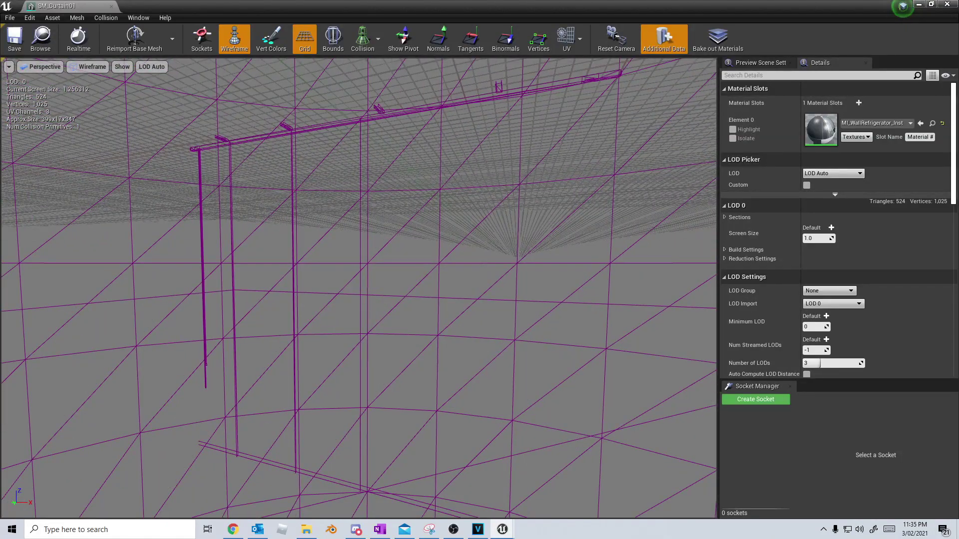
pyautogui.moveTo(357, 220); pyautogui.dragTo(274, 206, button='right')
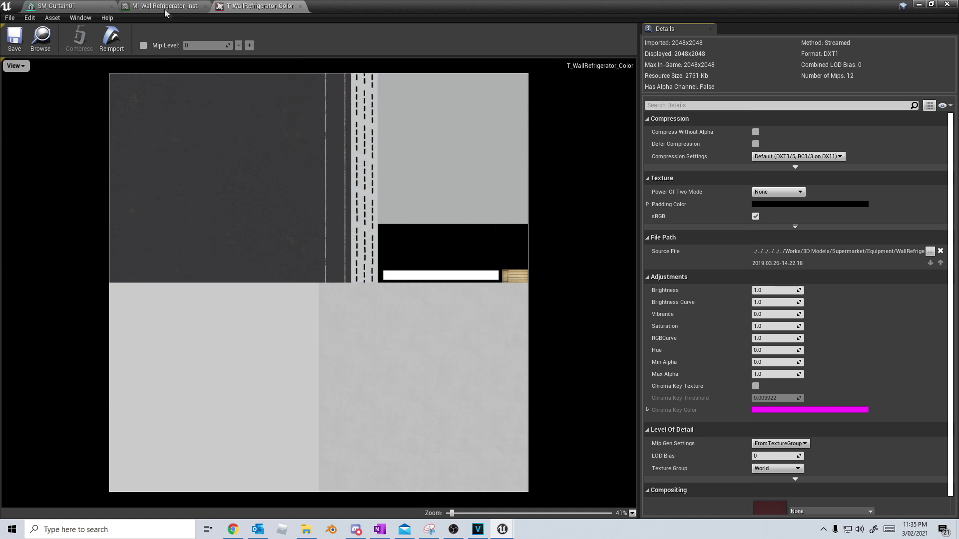
# - Display UV Channel 0 of the SM_Curtain01 mesh and compare it with the T_WallRefrigerator_Color texture
pyautogui.click(39, 7)
pyautogui.click(566, 38)
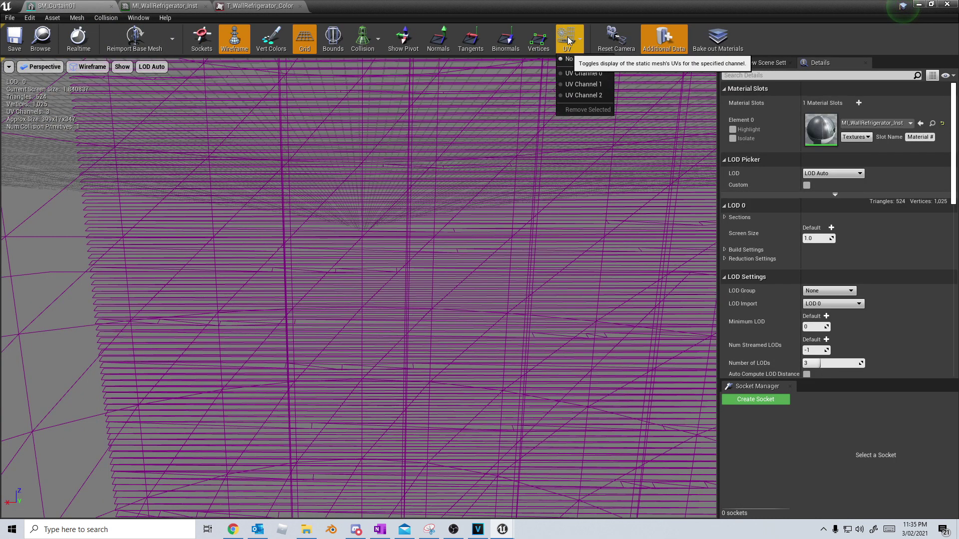
pyautogui.click(585, 72)
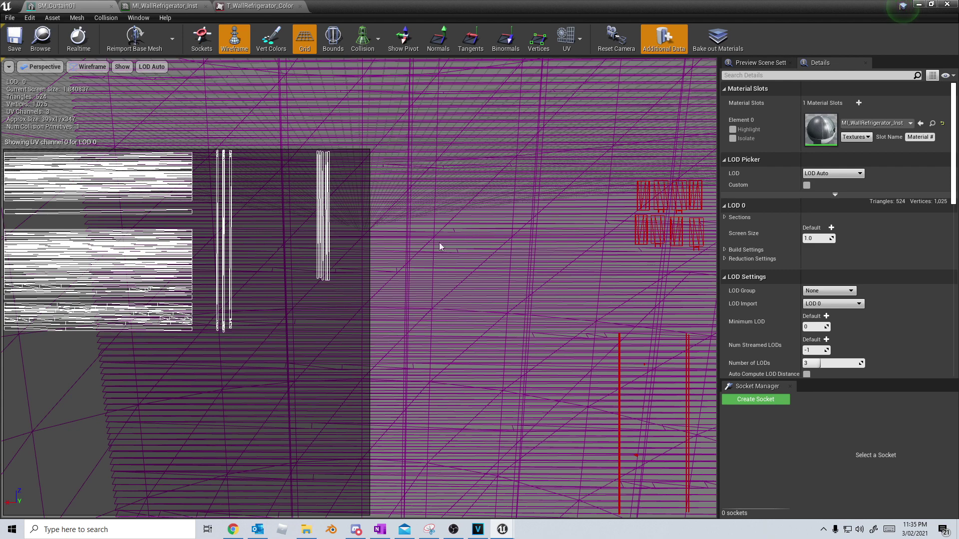
pyautogui.click(257, 5)
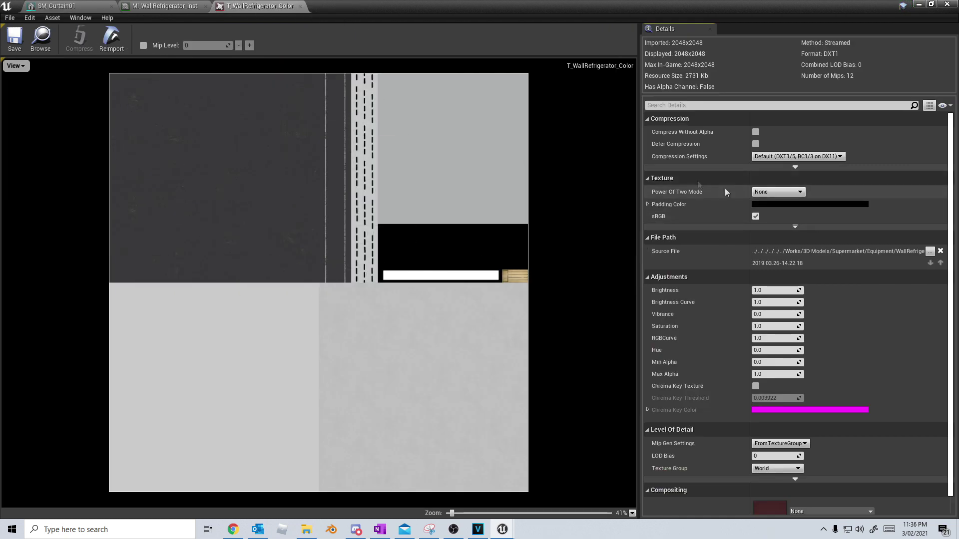
pyautogui.click(103, 7)
pyautogui.scroll(-6, 447, 303)
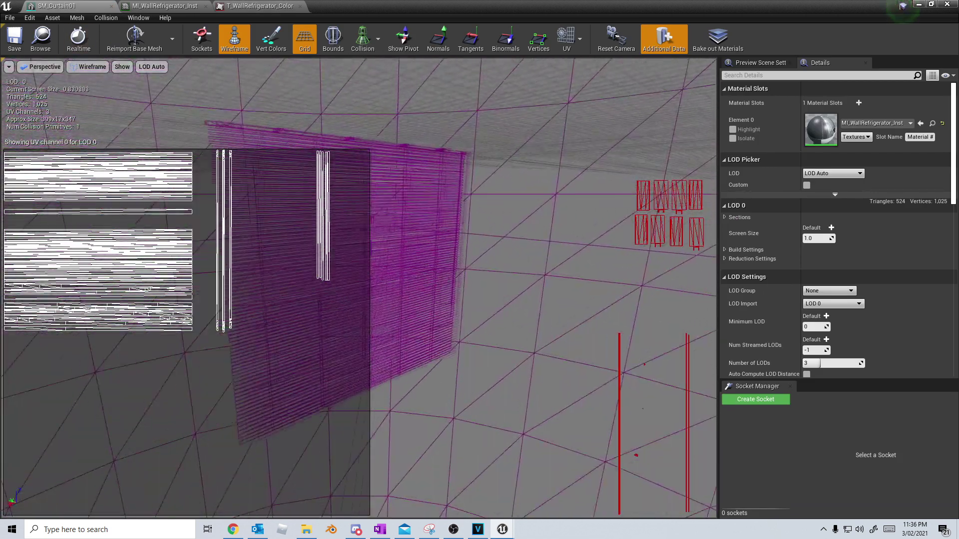
pyautogui.scroll(-2, 448, 302)
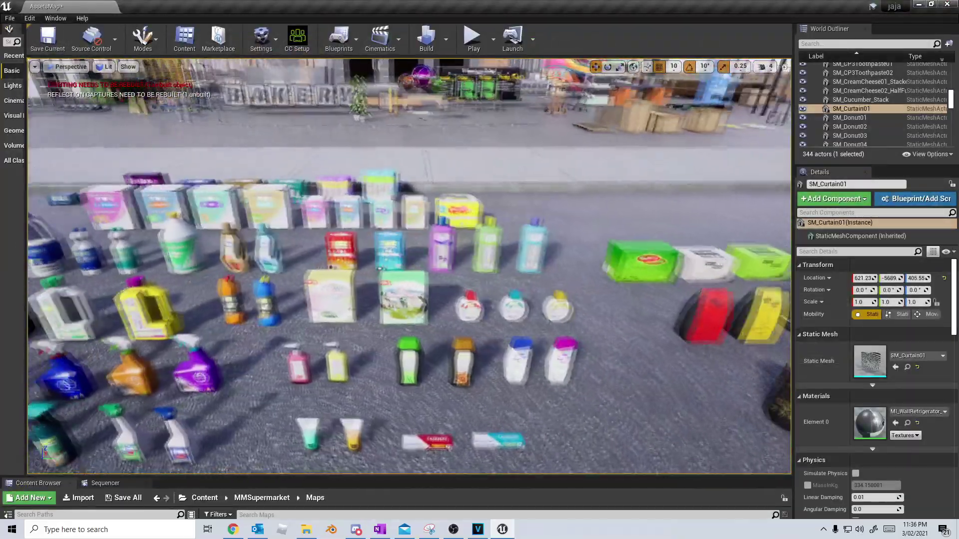
# - Select the SM_TCTea1 box among the grocery products and inspect its material's T_TAndCoffee_Diff texture
pyautogui.press('d')
pyautogui.moveTo(566, 281); pyautogui.dragTo(565, 276, button='right')
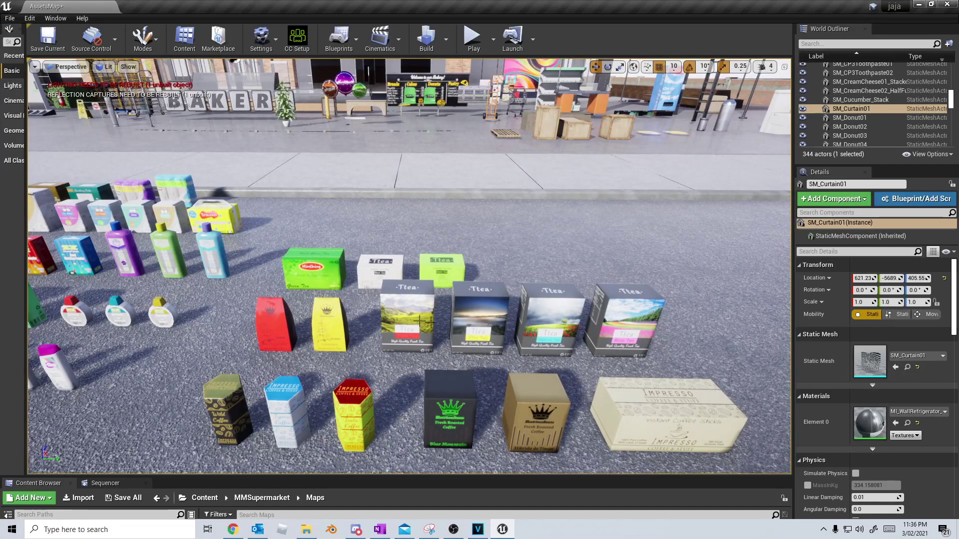
pyautogui.moveTo(625, 356); pyautogui.dragTo(631, 356, button='right')
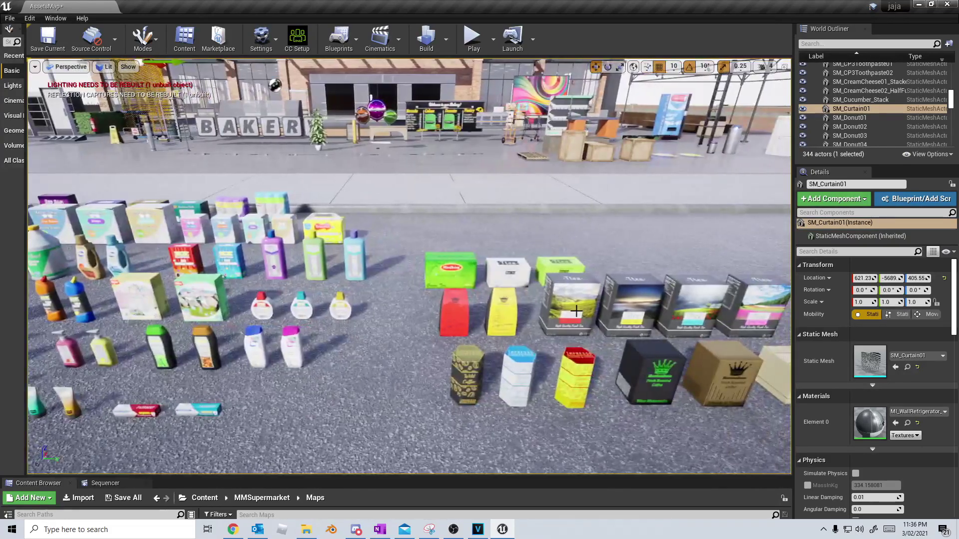
pyautogui.click(572, 308)
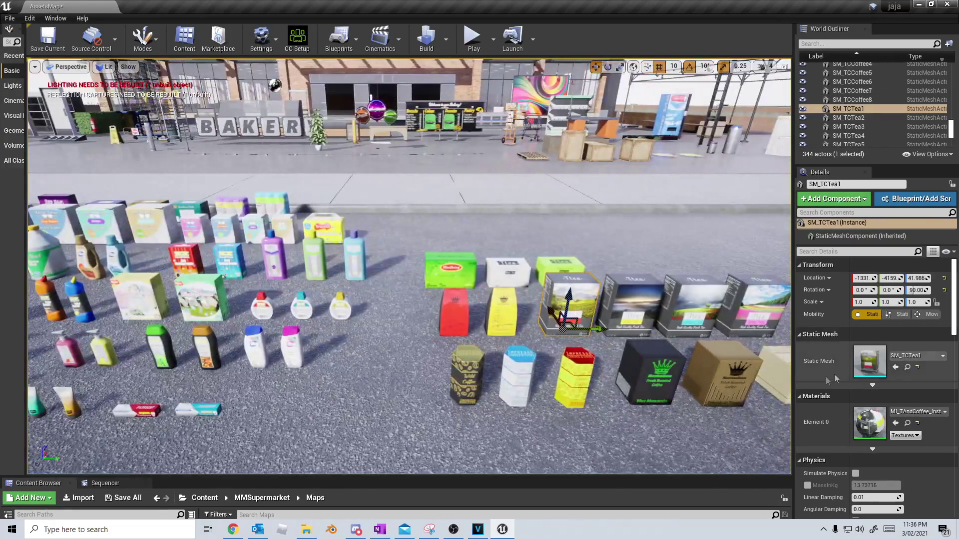
pyautogui.doubleClick(870, 421)
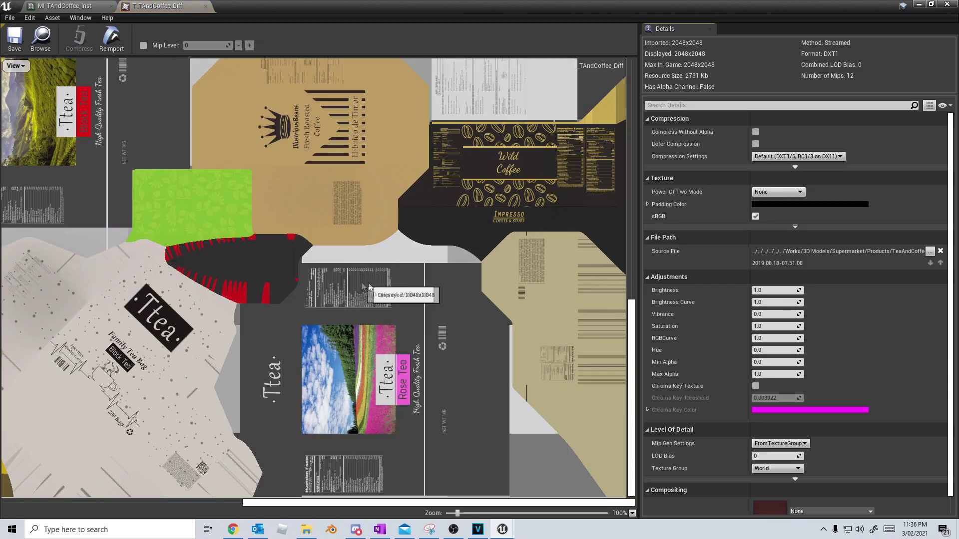
pyautogui.scroll(-6, 373, 284)
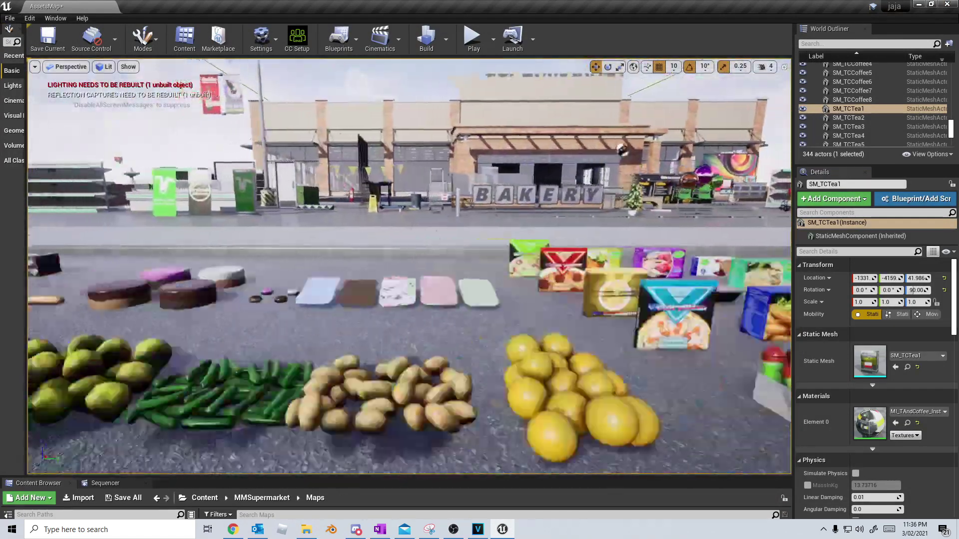
# - Select SM_IceCream_01, inspect the T_IceCream_Diff texture of its MI_IceCream_Inst material, and return to the level to view the cakes
pyautogui.moveTo(401, 282)
pyautogui.mouseDown(button='right')
pyautogui.moveTo(401, 312)
pyautogui.moveTo(401, 219)
pyautogui.moveTo(401, 282)
pyautogui.mouseUp(button='right')
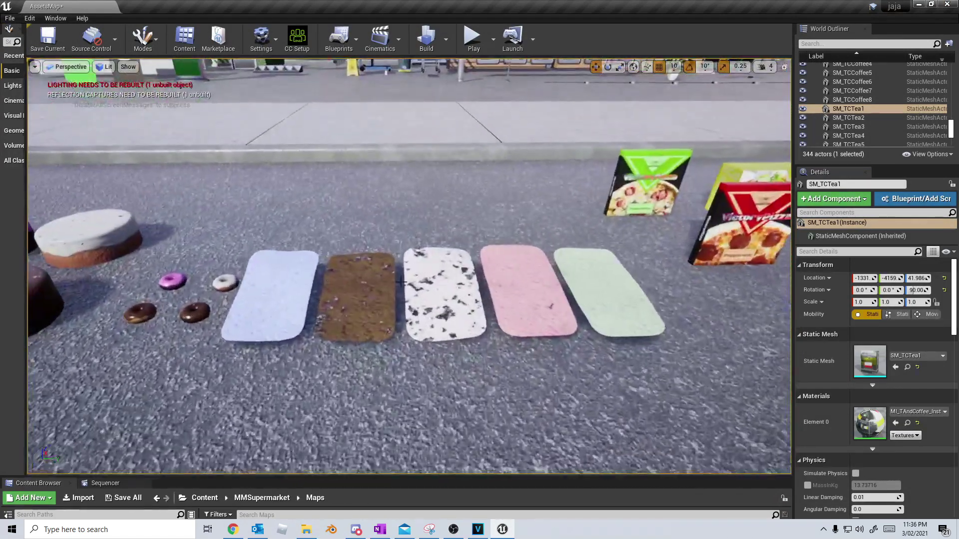
pyautogui.click(312, 285)
pyautogui.click(319, 294)
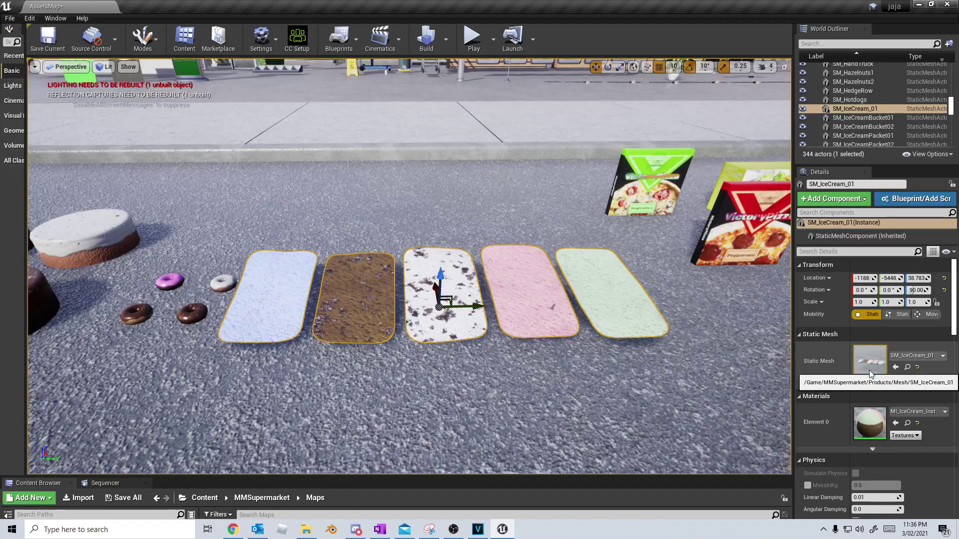
pyautogui.doubleClick(869, 419)
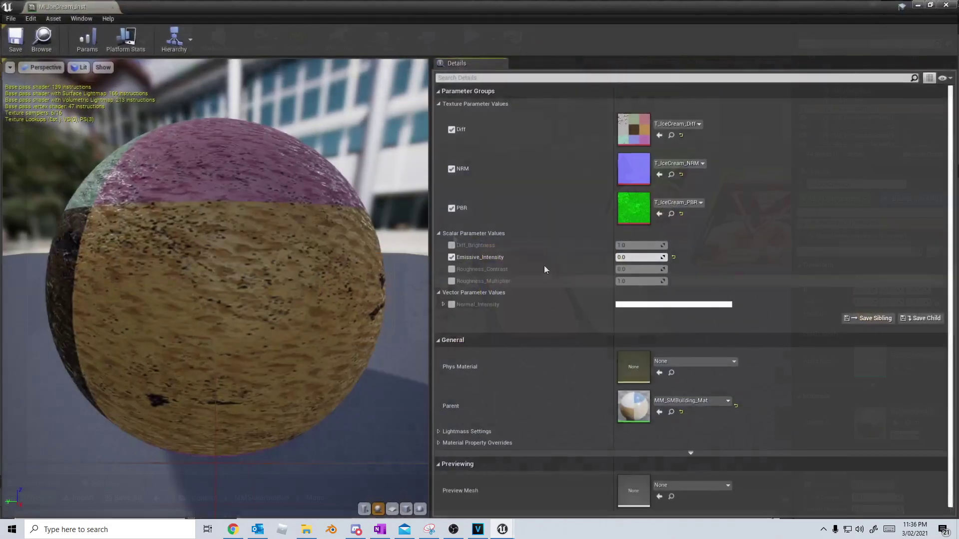
pyautogui.doubleClick(644, 133)
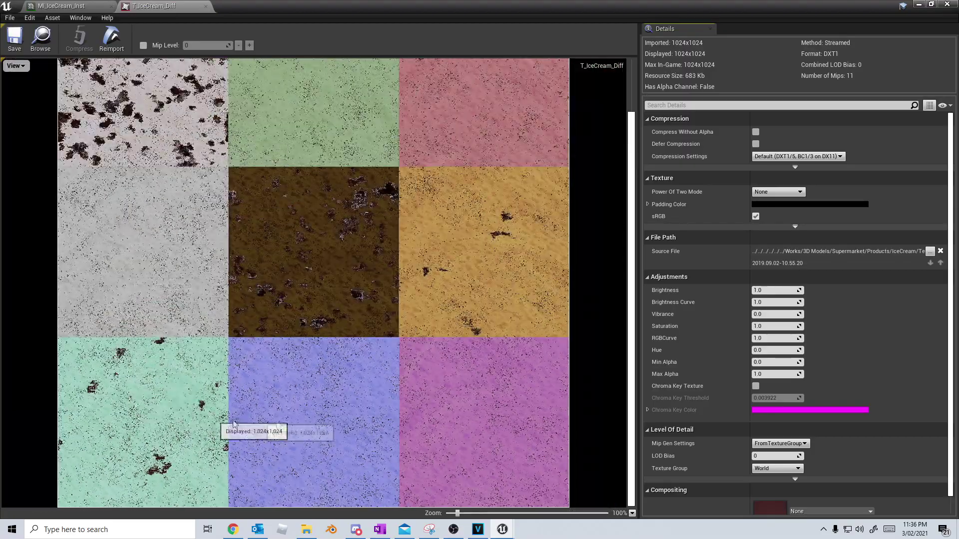
pyautogui.click(946, 4)
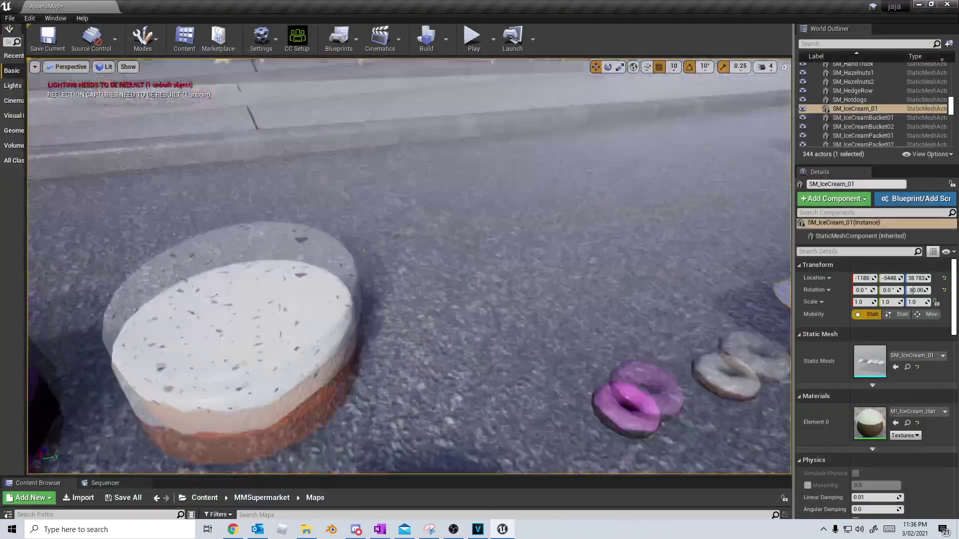
pyautogui.moveTo(409, 266); pyautogui.dragTo(358, 316, button='right')
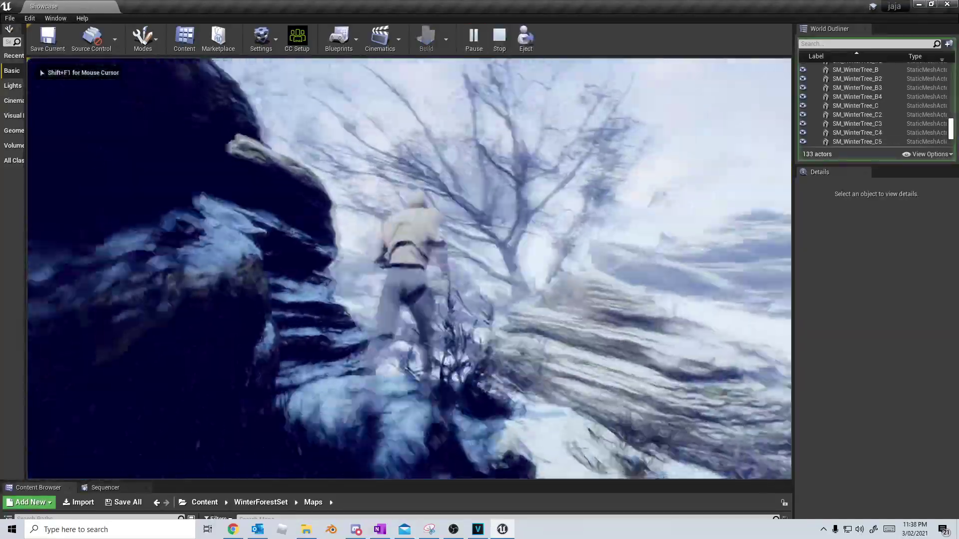
# - Run the mannequin through the snowy woods of the WinterForestSet Showcase map, then end the play session
pyautogui.press('w')
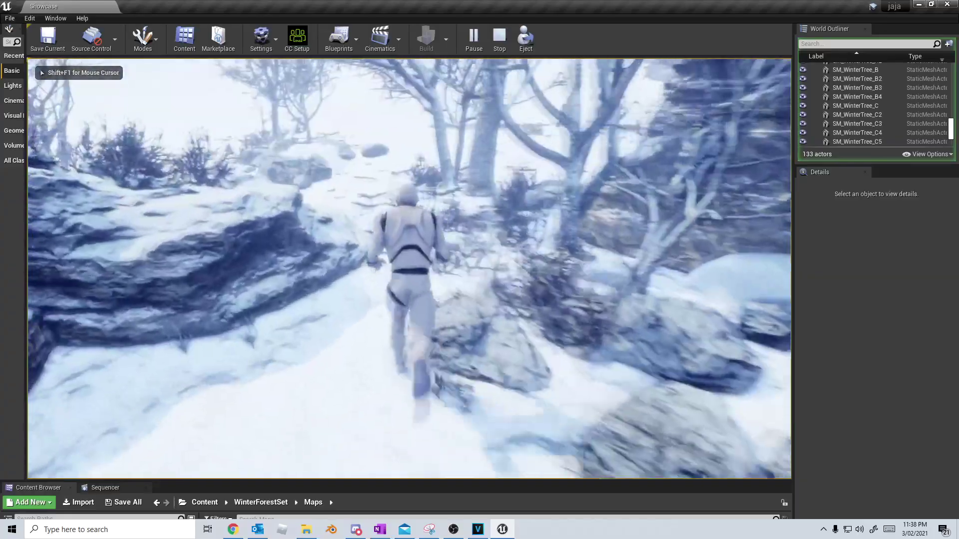
pyautogui.press('w')
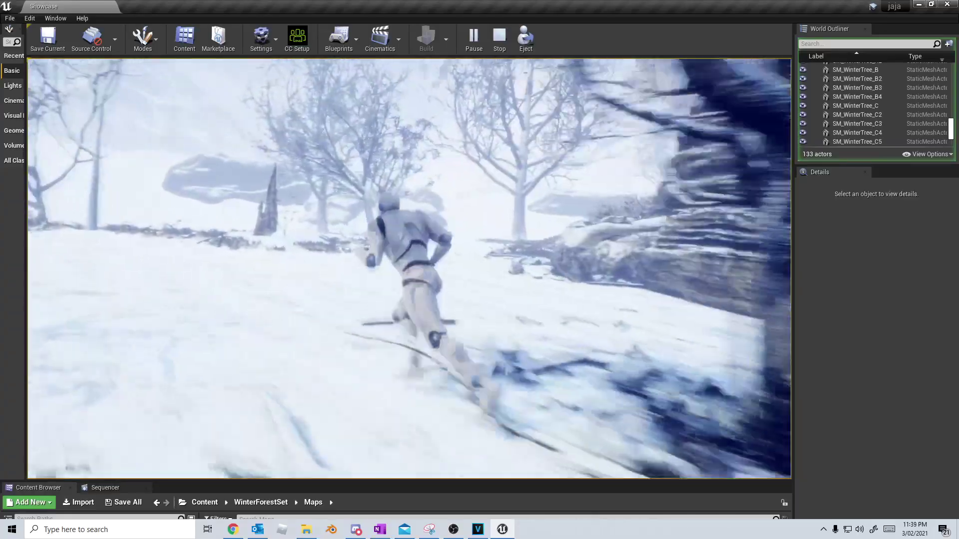
pyautogui.press('w')
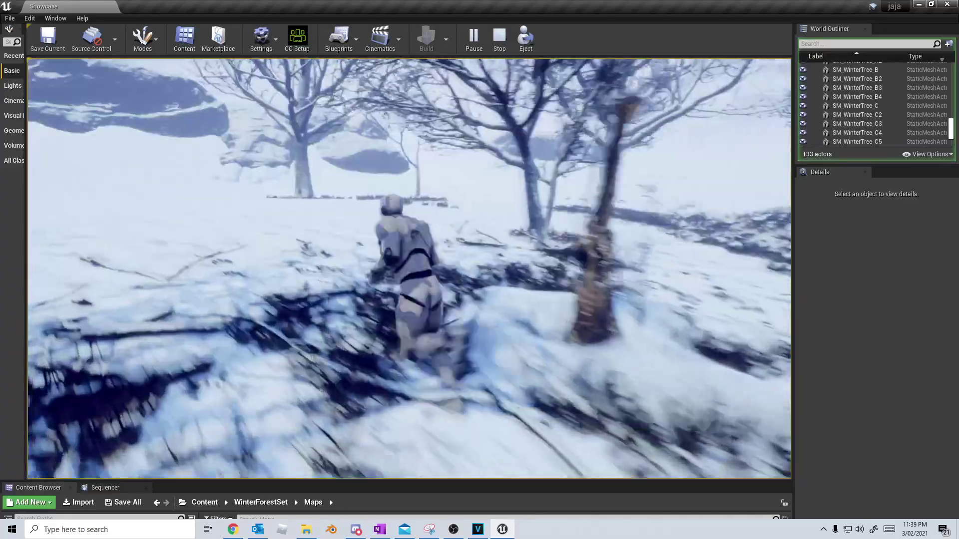
pyautogui.press('w')
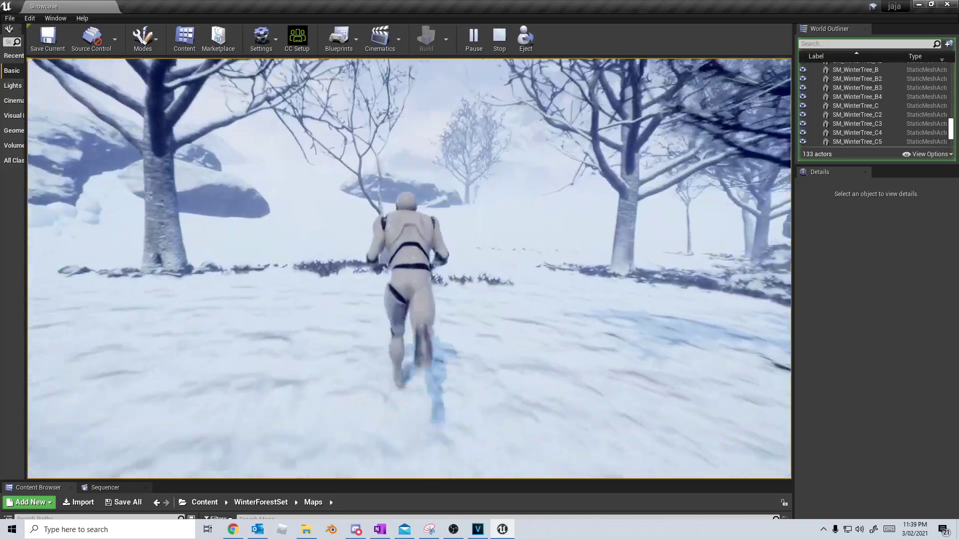
pyautogui.press('w')
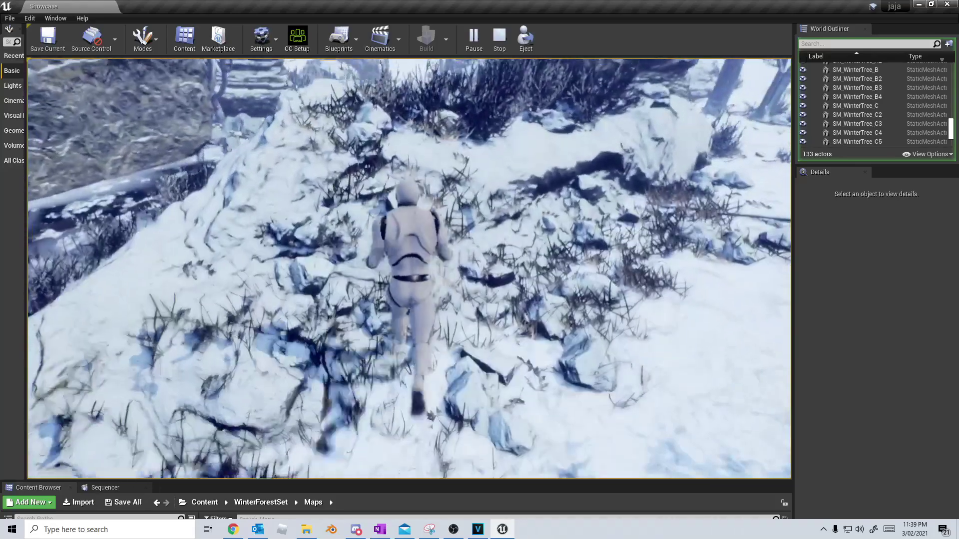
pyautogui.press('Escape')
# - Open the static mesh of the snowy rock SM_WinterRock_C, view it up close and show it in wireframe
pyautogui.click(470, 253)
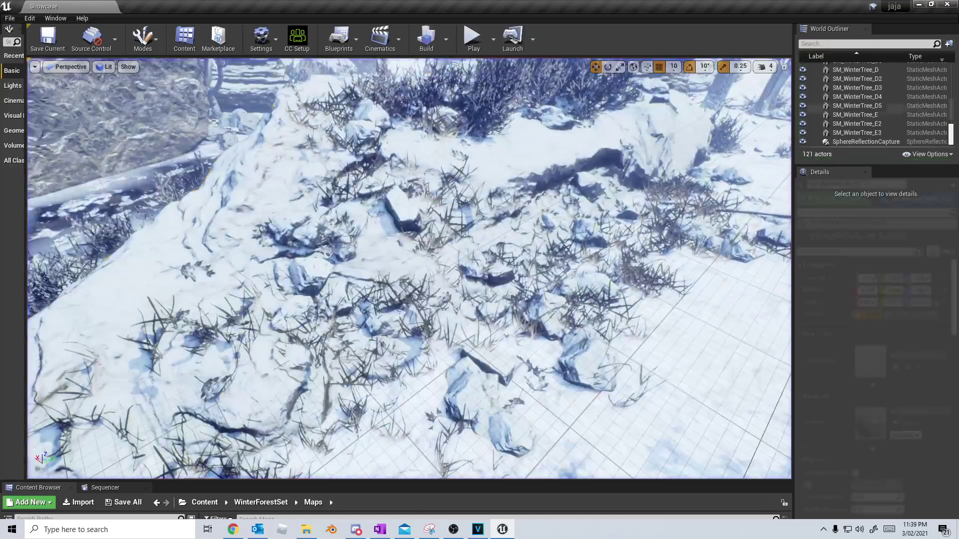
pyautogui.moveTo(469, 253); pyautogui.dragTo(464, 190, button='right')
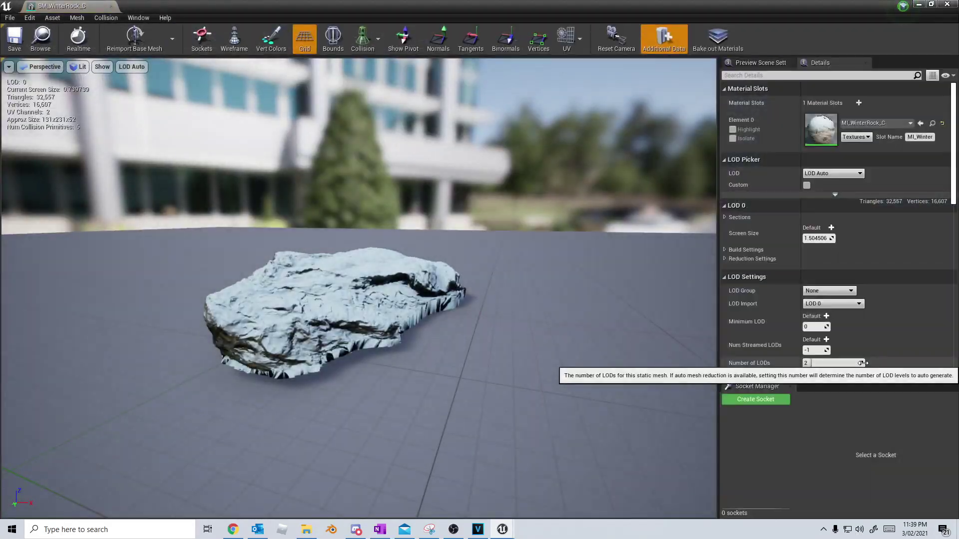
pyautogui.keyDown('alt'); pyautogui.moveTo(319, 99); pyautogui.dragTo(200, 99); pyautogui.keyUp('alt')
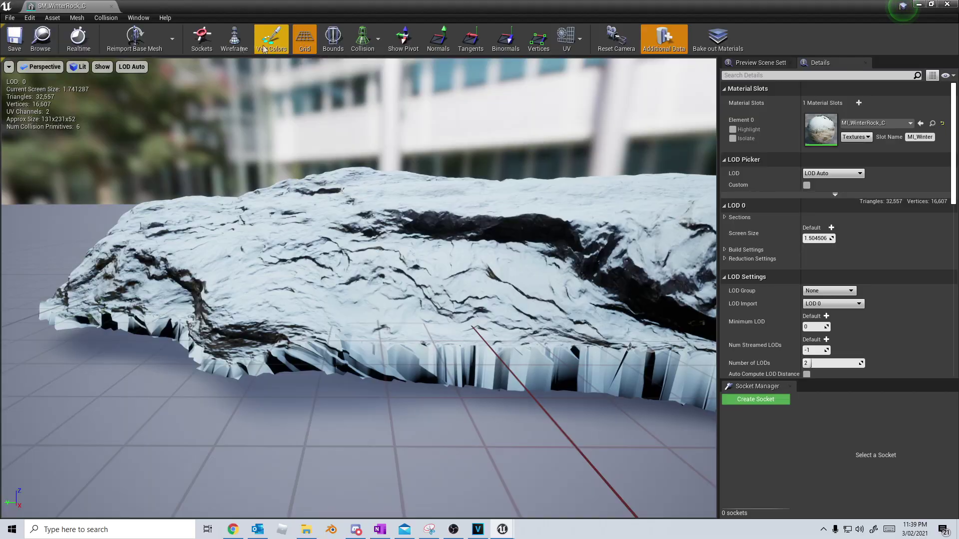
pyautogui.click(235, 39)
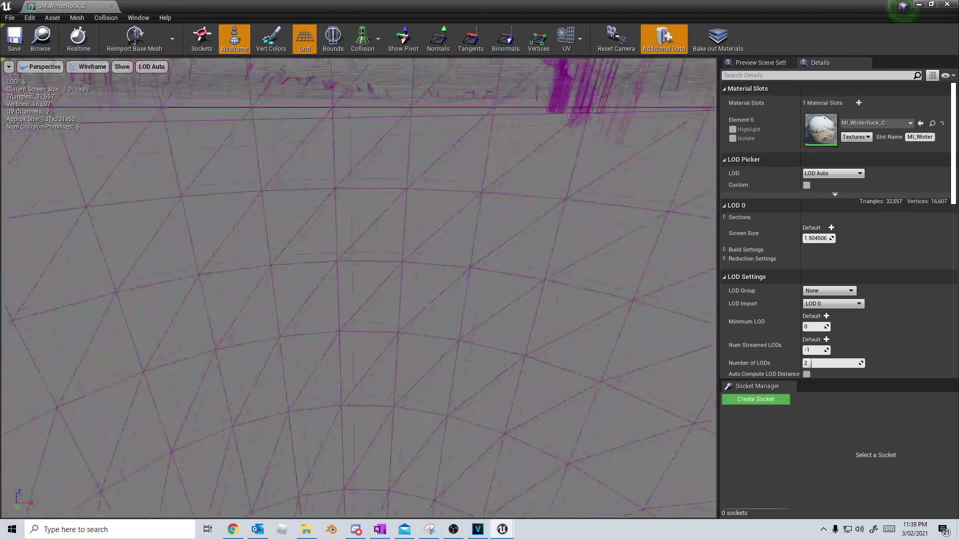
# - Examine the SM_WinterRock_C wireframe from several angles and distances, then close its mesh editor
pyautogui.keyDown('alt'); pyautogui.moveTo(492, 390); pyautogui.dragTo(350, 439); pyautogui.keyUp('alt')
pyautogui.scroll(4, 492, 390)
pyautogui.keyDown('alt'); pyautogui.moveTo(492, 390); pyautogui.dragTo(492, 369); pyautogui.keyUp('alt')
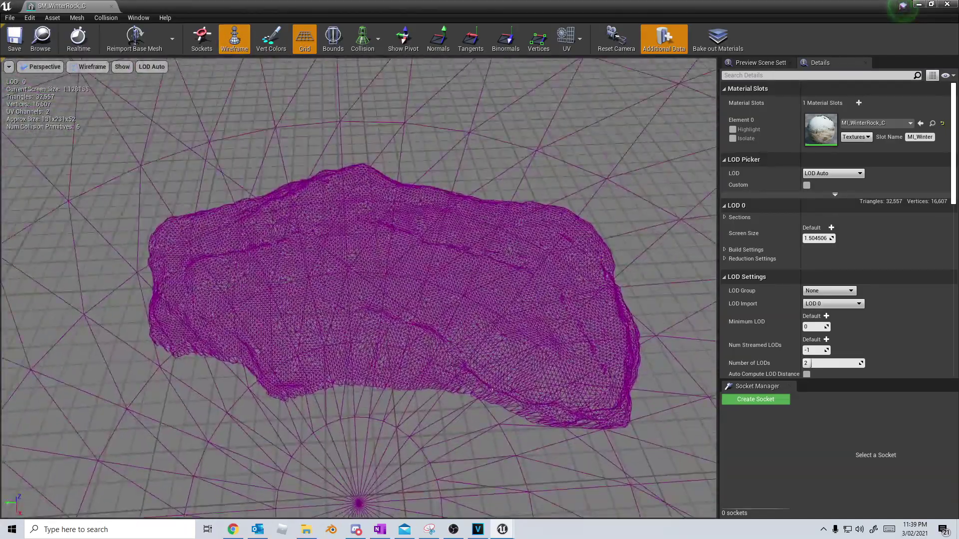
pyautogui.keyDown('alt'); pyautogui.moveTo(499, 157); pyautogui.dragTo(529, 157); pyautogui.keyUp('alt')
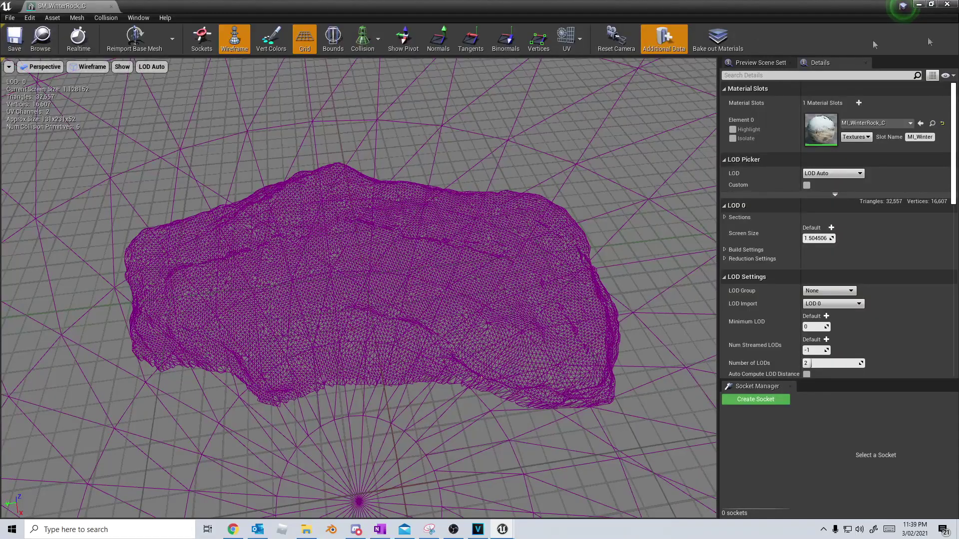
pyautogui.click(951, 4)
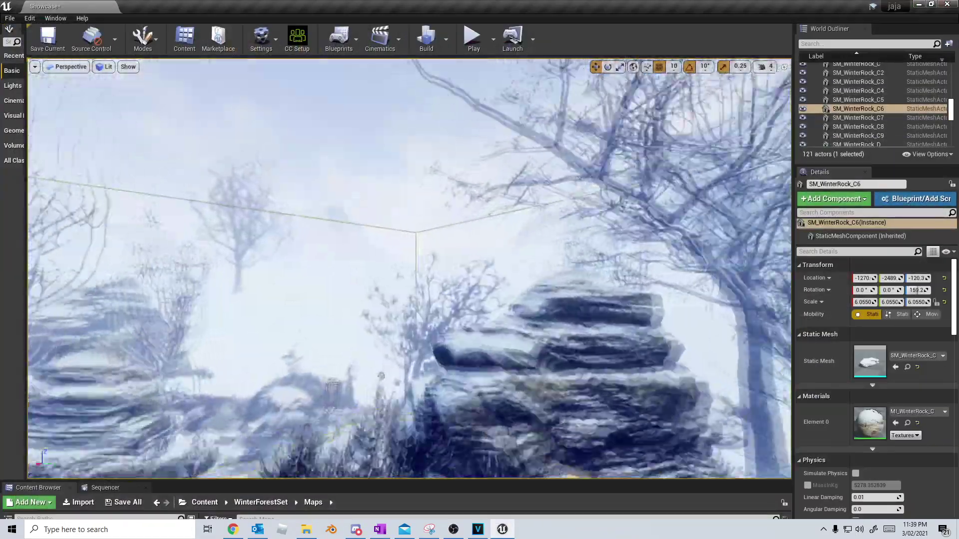
# - Look around the rocks and trees of the Showcase map and select its instanced foliage
pyautogui.moveTo(409, 268); pyautogui.dragTo(210, 380, button='right')
pyautogui.moveTo(462, 277); pyautogui.dragTo(494, 276, button='right')
pyautogui.click(462, 276)
pyautogui.moveTo(446, 297); pyautogui.dragTo(599, 299, button='right')
pyautogui.click(408, 295)
pyautogui.moveTo(424, 273); pyautogui.dragTo(319, 295, button='right')
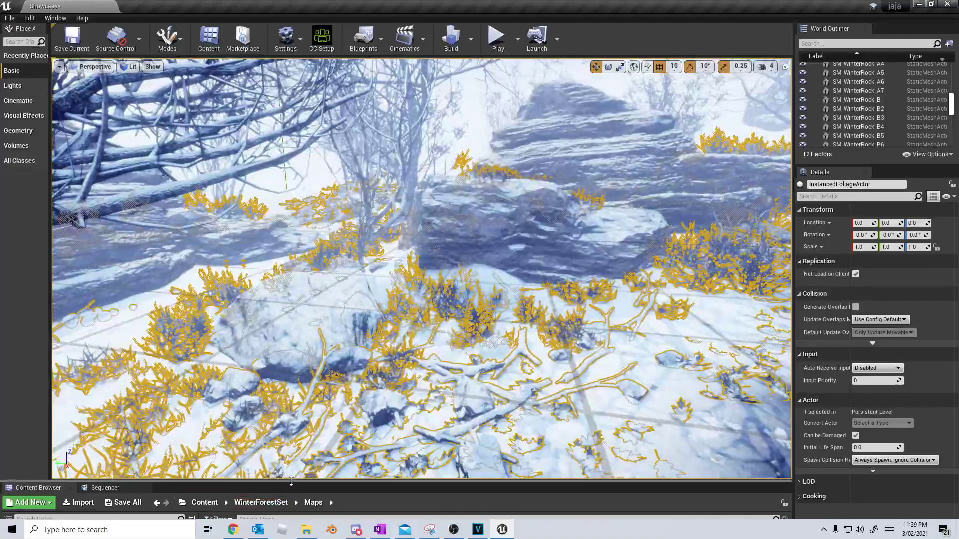
# - Open the WinterForestSet Overview map and select the SM_Grasscluster_A, SM_SnowPile_B and SM_WinterBranch_B meshes in turn
pyautogui.moveTo(291, 481); pyautogui.dragTo(291, 391)
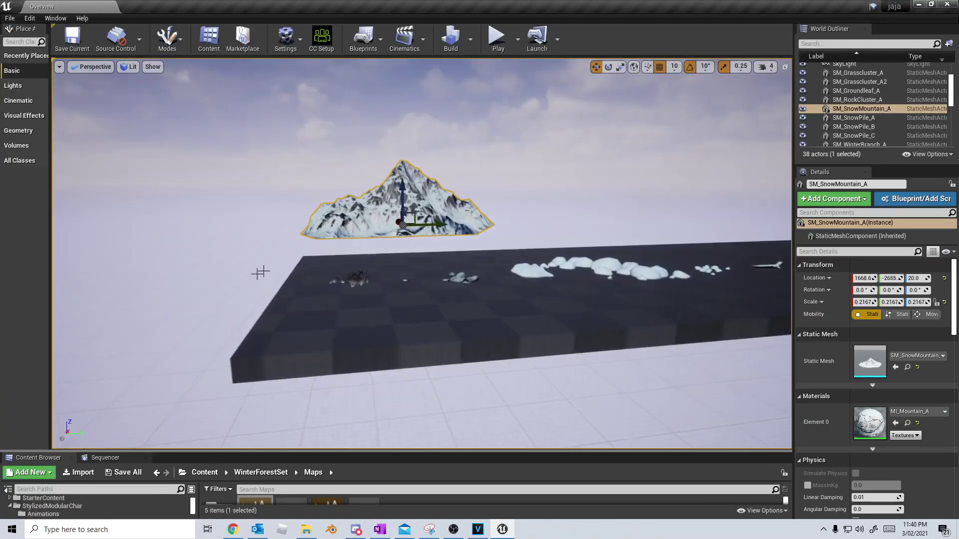
pyautogui.moveTo(396, 242); pyautogui.dragTo(396, 304, button='right')
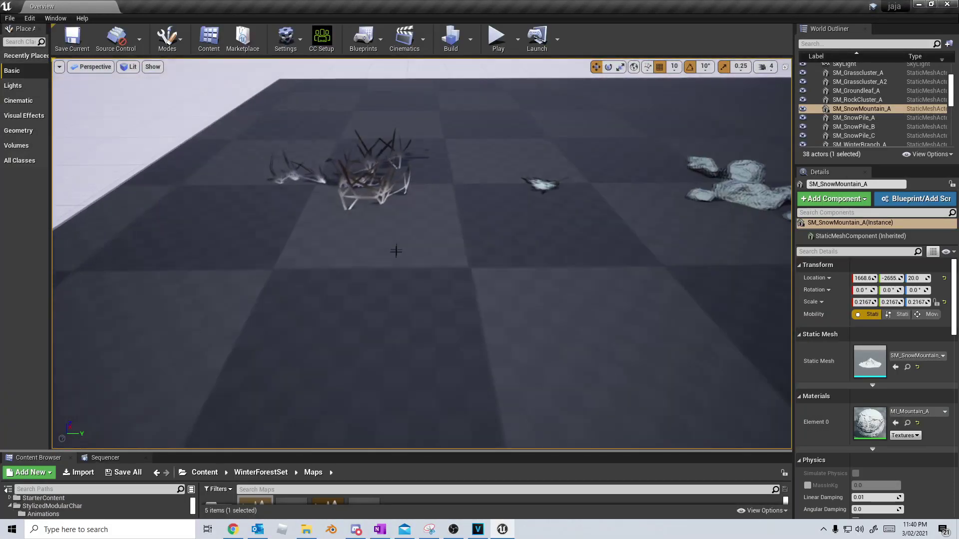
pyautogui.click(377, 202)
pyautogui.moveTo(377, 209); pyautogui.dragTo(362, 199, button='right')
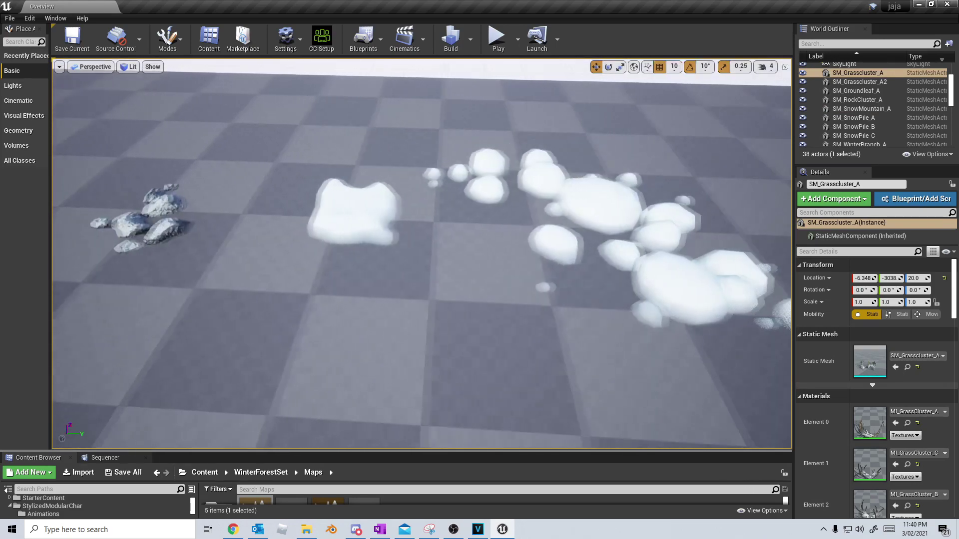
pyautogui.click(357, 195)
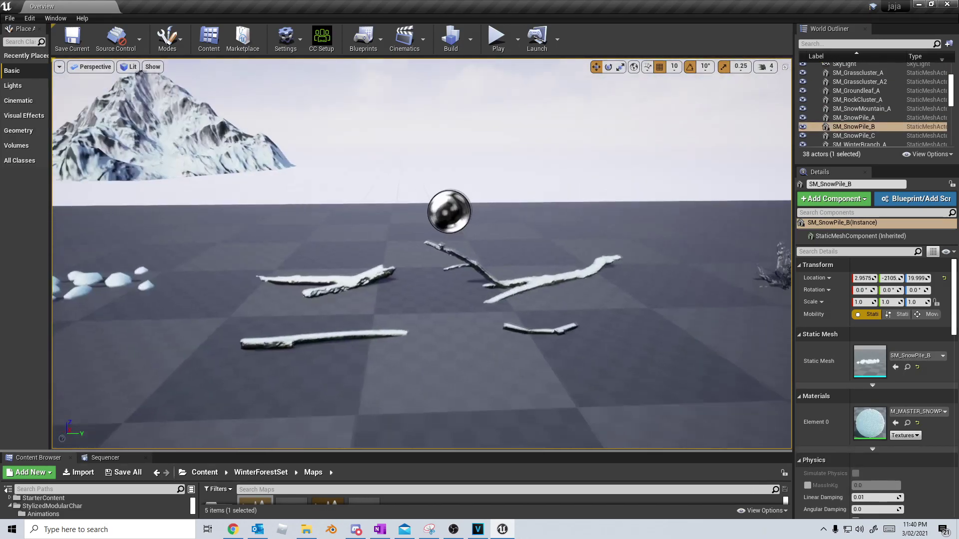
pyautogui.click(538, 367)
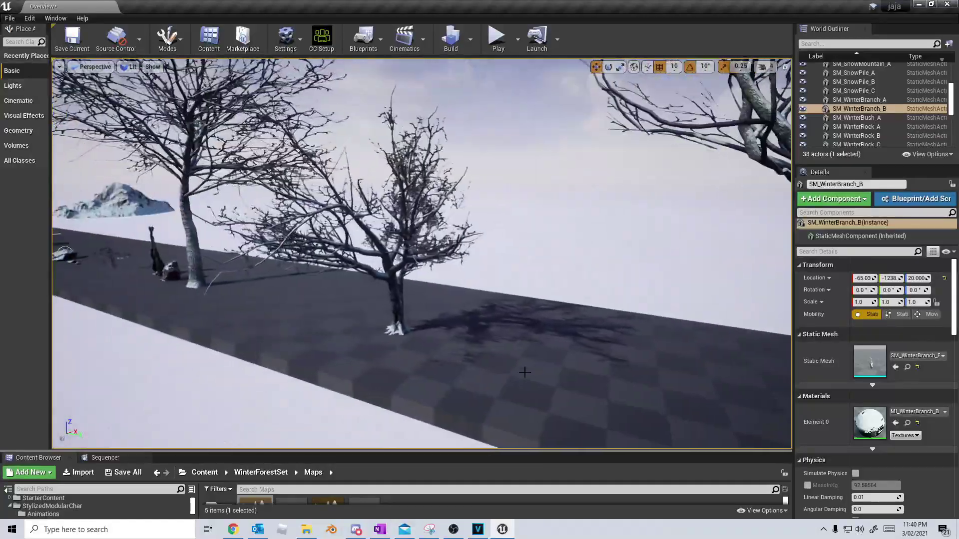
# - Select the tree SM_WinterTree_B, open its static mesh and inspect it in wireframe
pyautogui.click(397, 300)
pyautogui.moveTo(398, 300); pyautogui.dragTo(544, 300, button='right')
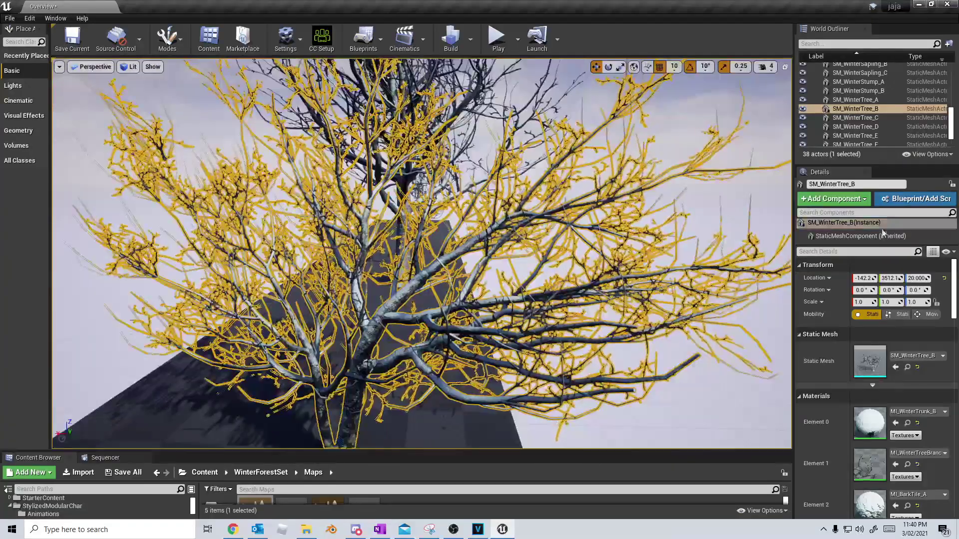
pyautogui.doubleClick(869, 360)
pyautogui.click(223, 43)
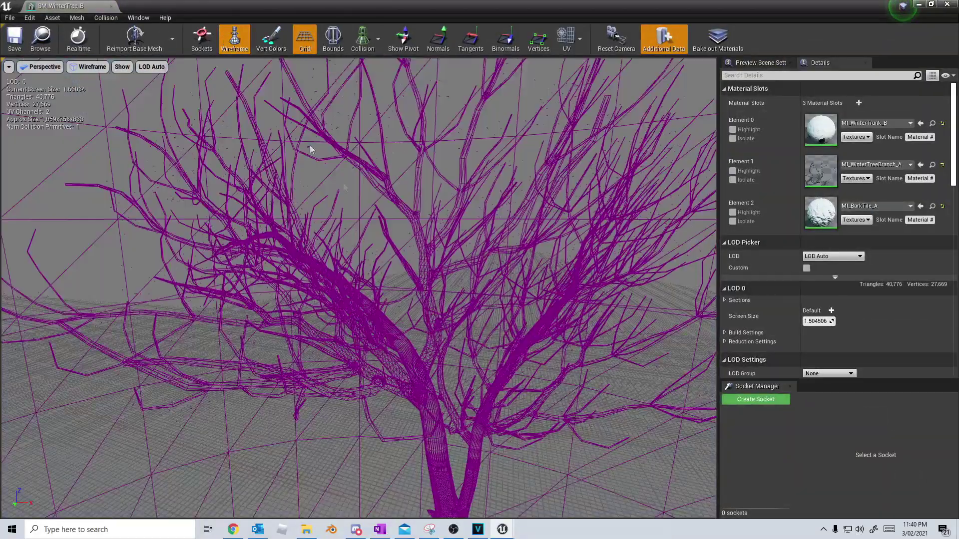
pyautogui.moveTo(424, 263)
pyautogui.mouseDown(button='right')
pyautogui.moveTo(604, 263)
pyautogui.moveTo(424, 264)
pyautogui.mouseUp(button='right')
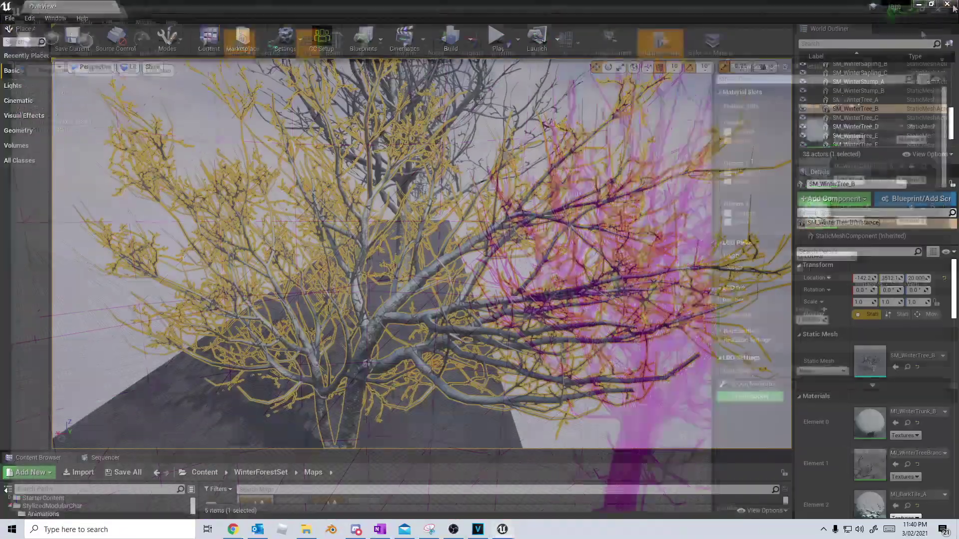
# - Select the tall stump SM_WinterStump_A, inspect its static mesh in wireframe from several angles, and close the mesh editor
pyautogui.moveTo(421, 253); pyautogui.dragTo(416, 252, button='right')
pyautogui.click(417, 251)
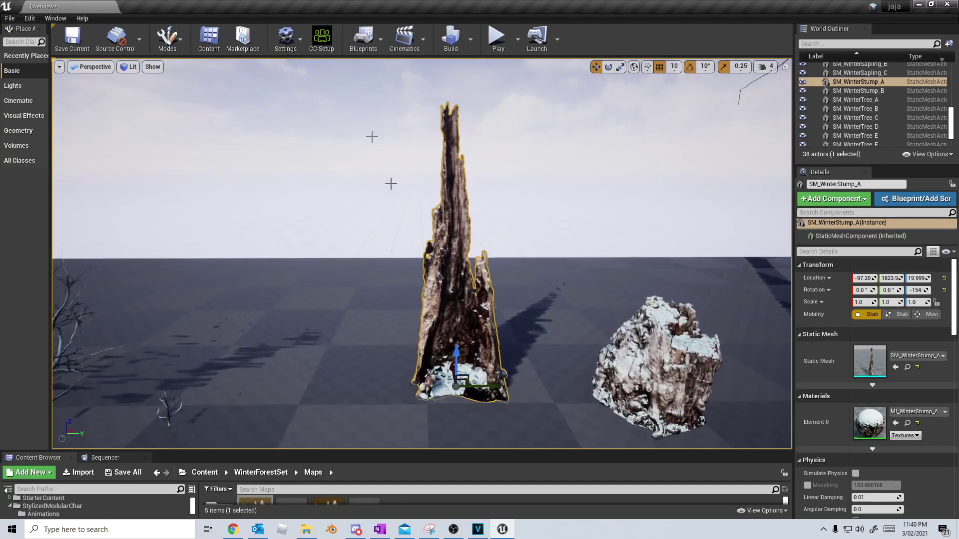
pyautogui.click(853, 83)
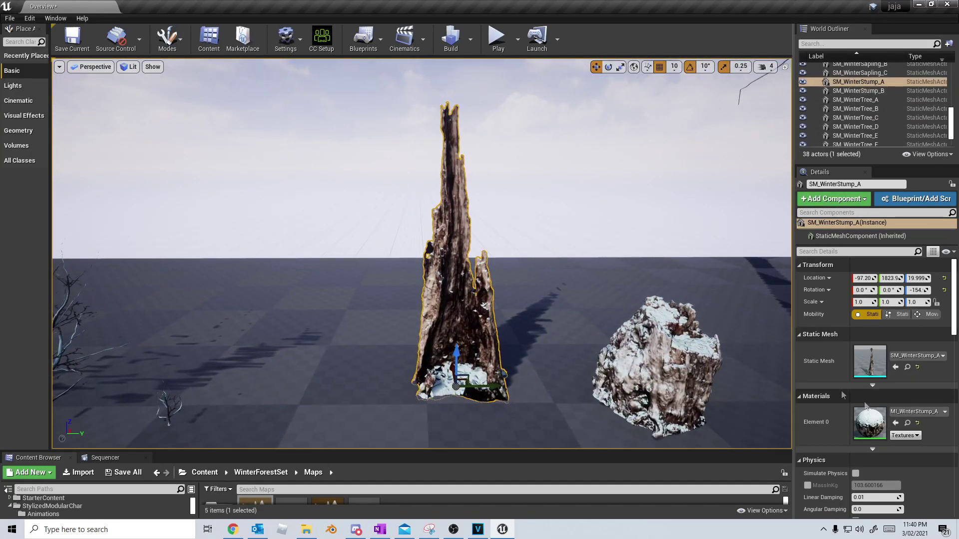
pyautogui.doubleClick(870, 359)
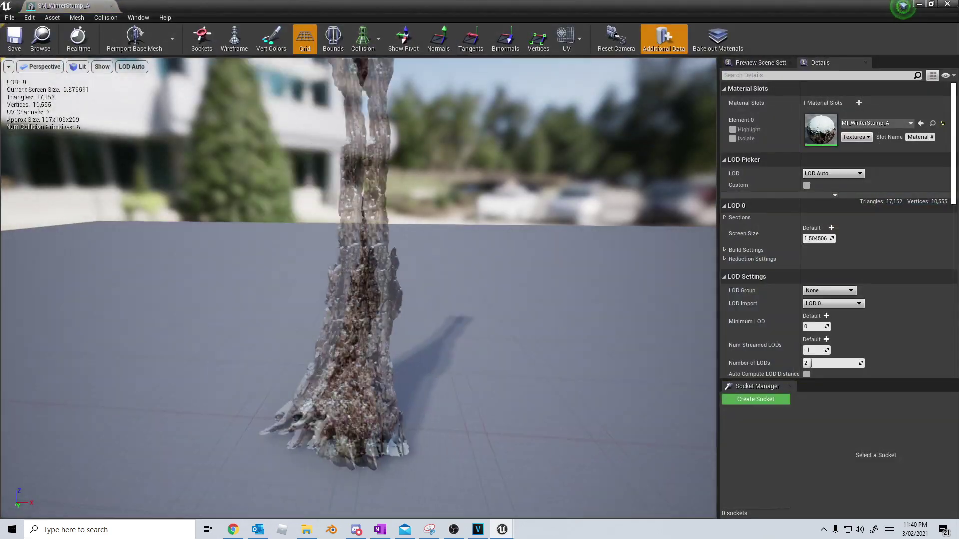
pyautogui.click(232, 42)
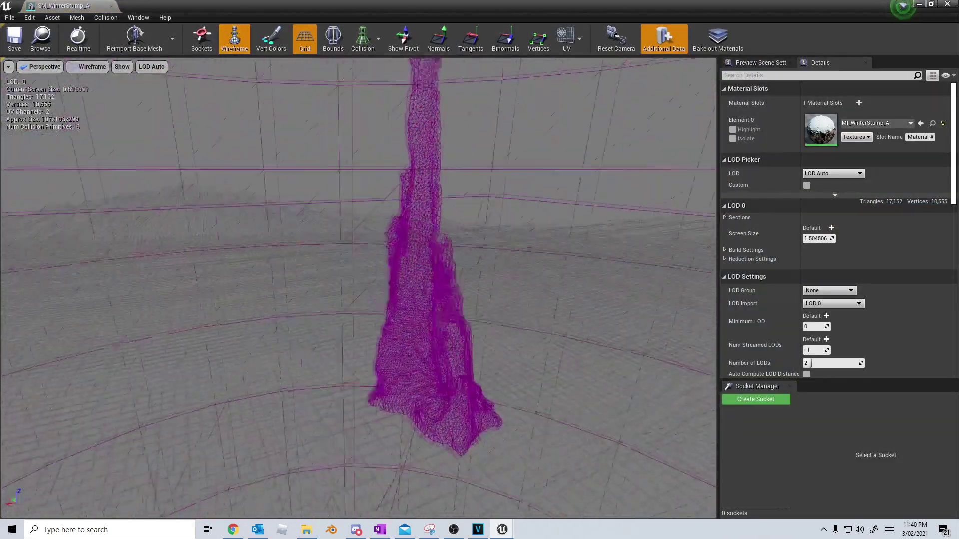
pyautogui.keyDown('alt'); pyautogui.moveTo(358, 288); pyautogui.dragTo(229, 288); pyautogui.keyUp('alt')
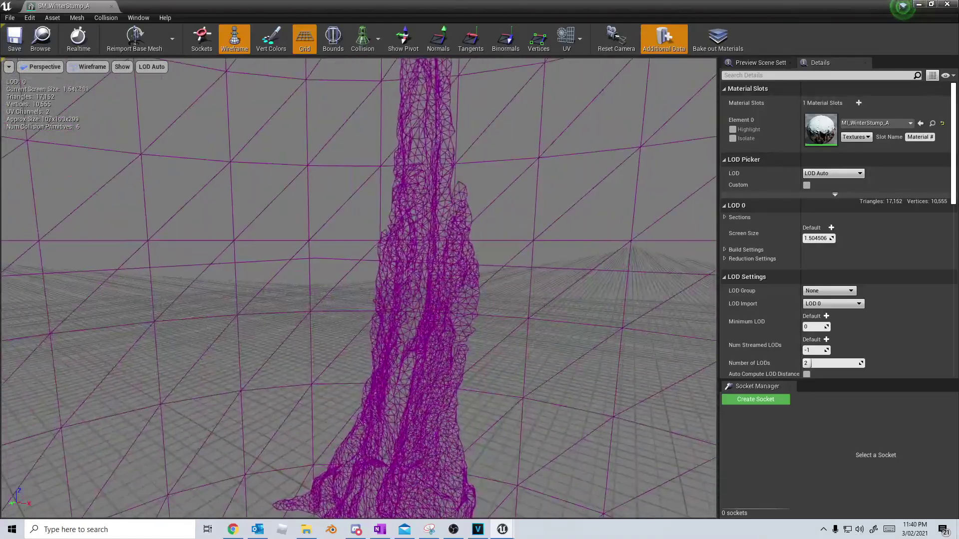
pyautogui.keyDown('alt'); pyautogui.moveTo(359, 288); pyautogui.dragTo(299, 288, button='right'); pyautogui.keyUp('alt')
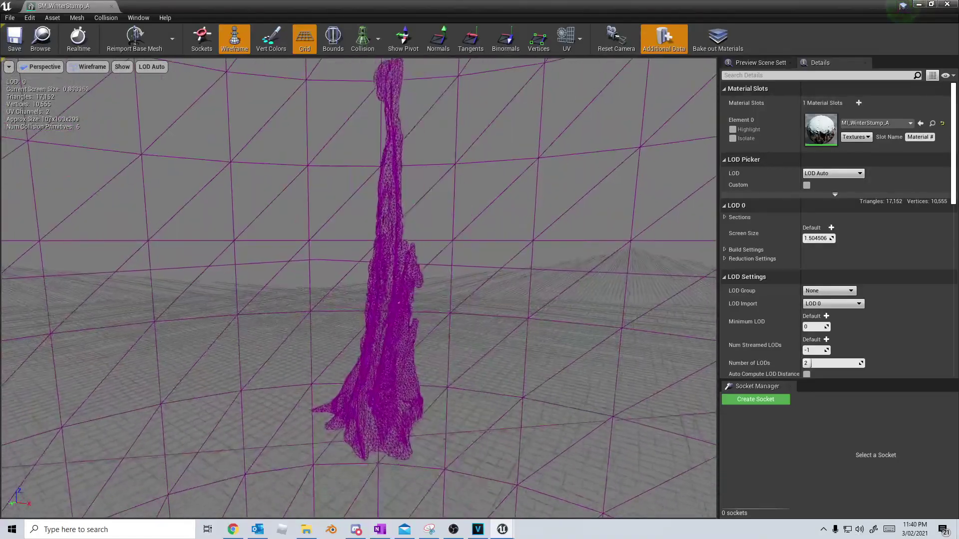
pyautogui.click(951, 5)
# - Look over the Overview map's rock, branches and snow piles with the snowy mountain in view
pyautogui.moveTo(420, 253); pyautogui.dragTo(315, 212, button='right')
pyautogui.press('w')
pyautogui.press('w')
pyautogui.press('w')
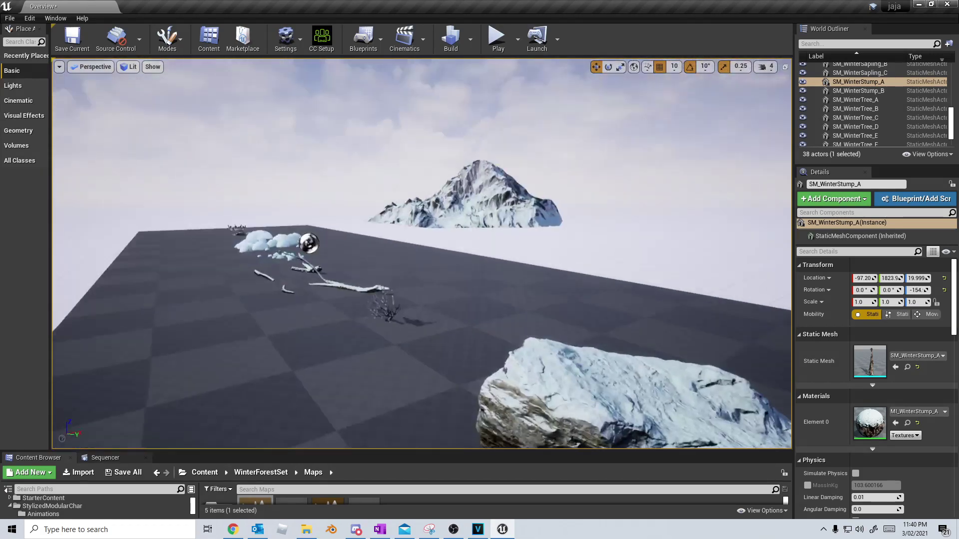